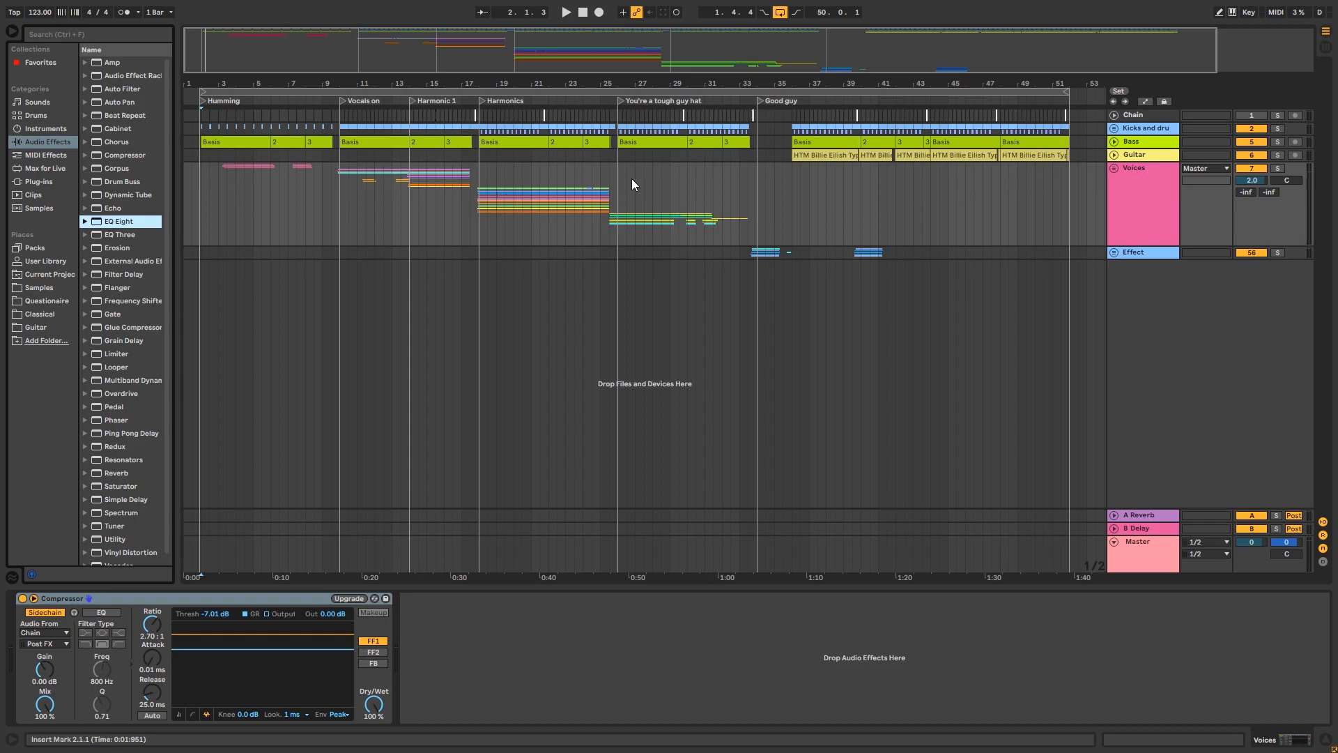
Step: Expand the Voices group and audition the Kicks and drums track in solo from bar 36 of the Good guy section
{"action": "left_click", "coordinate": [1114, 168]}
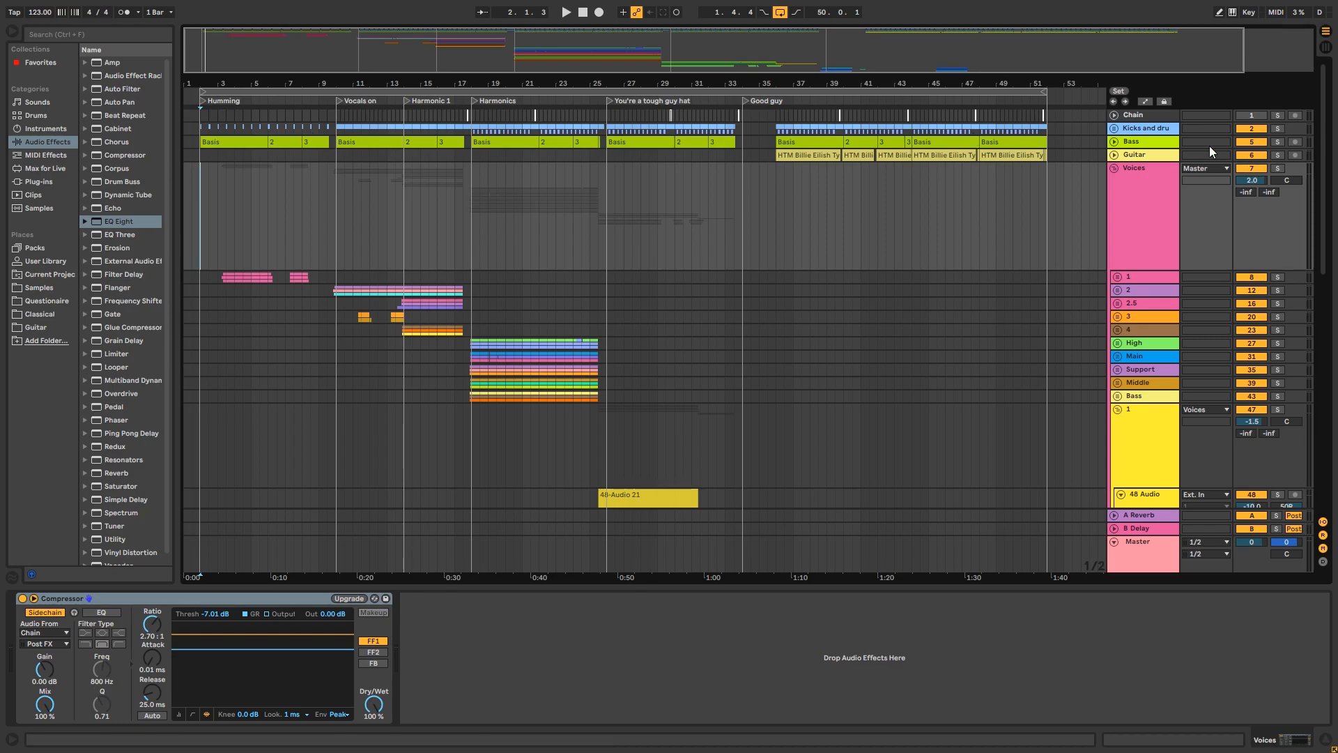
{"action": "left_click", "coordinate": [1139, 131]}
{"action": "left_click", "coordinate": [805, 139]}
{"action": "left_click", "coordinate": [801, 130]}
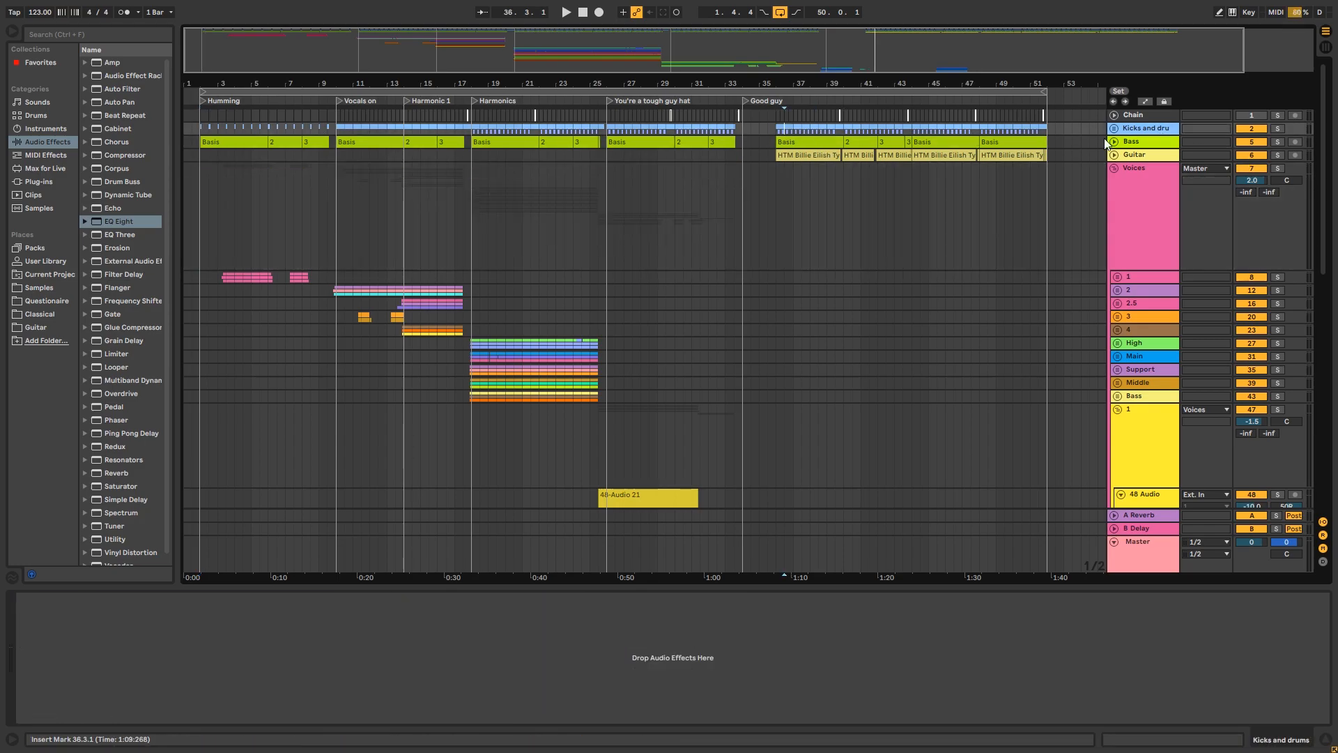
{"action": "left_click", "coordinate": [1278, 128]}
{"action": "key", "text": "space"}
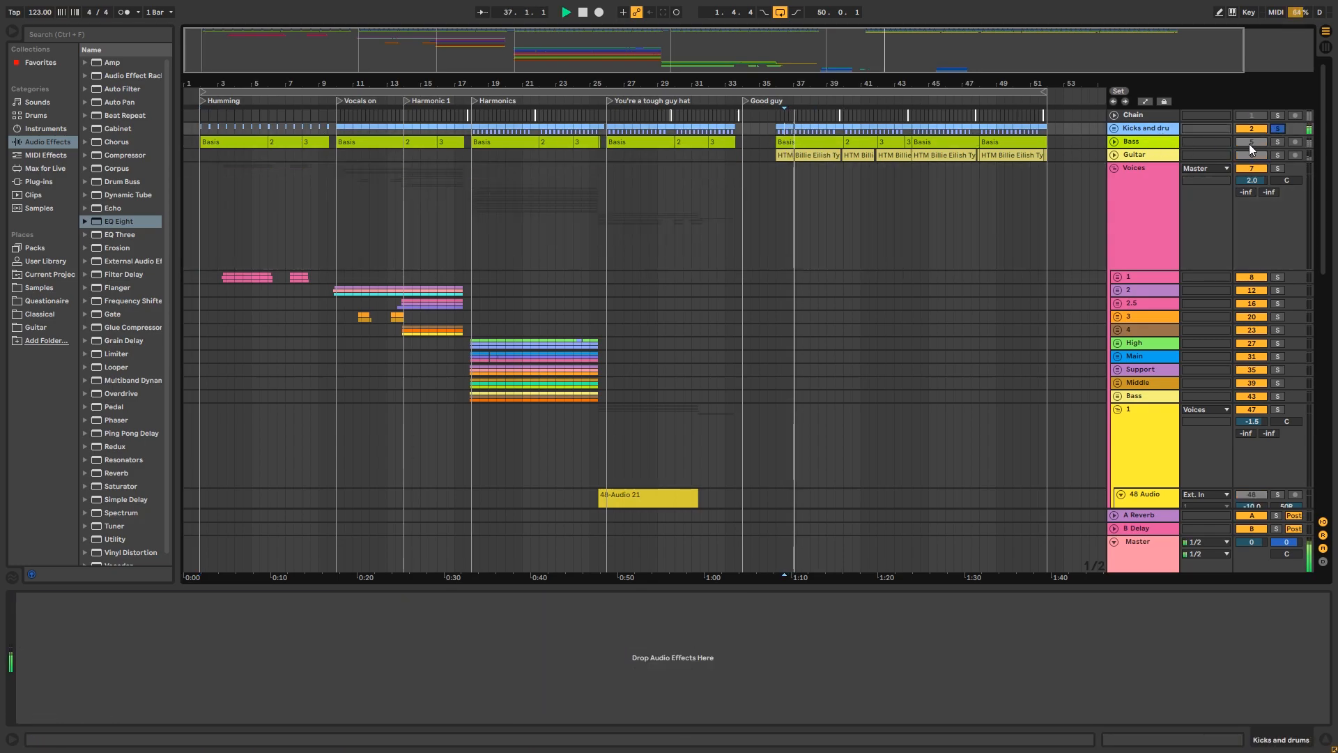
{"action": "key", "text": "space"}
Step: Select the first Bass clip of the Good guy section and play the Bass track soloed
{"action": "left_click", "coordinate": [786, 143]}
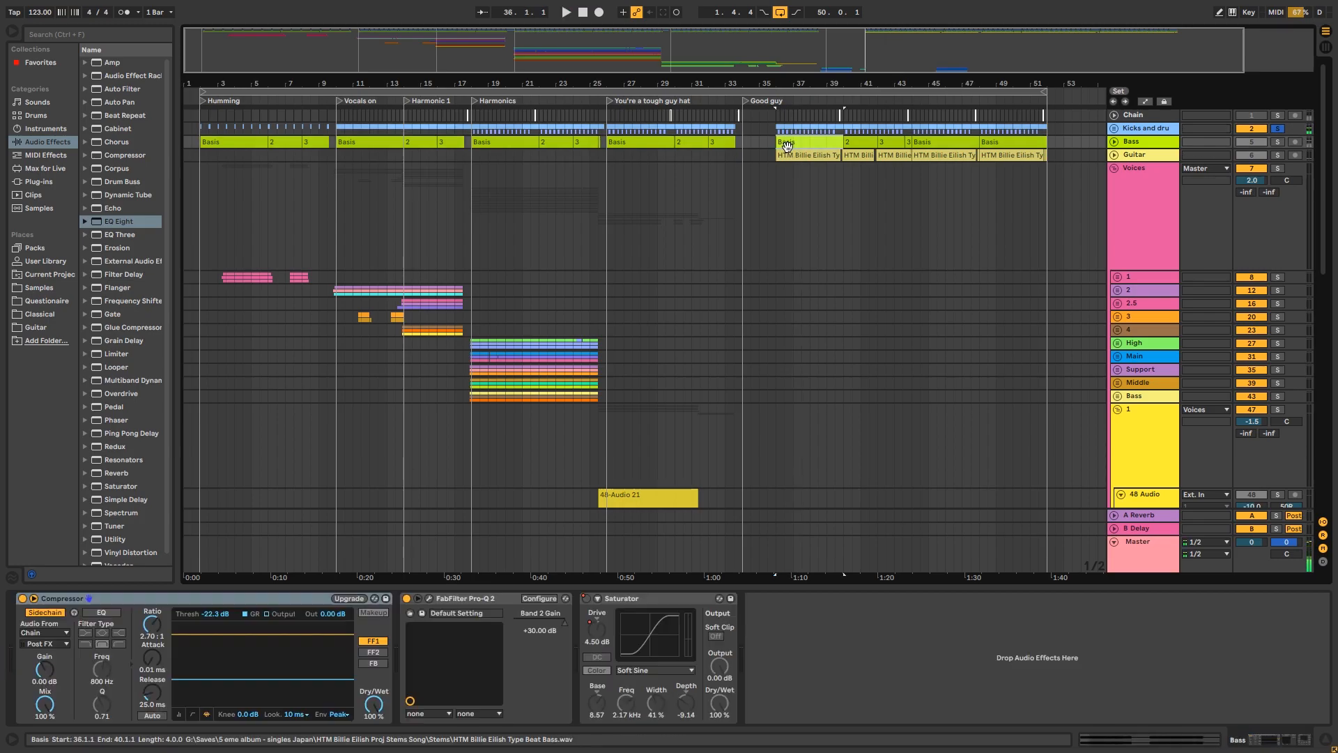
{"action": "left_click", "coordinate": [1277, 142]}
{"action": "key", "text": "space"}
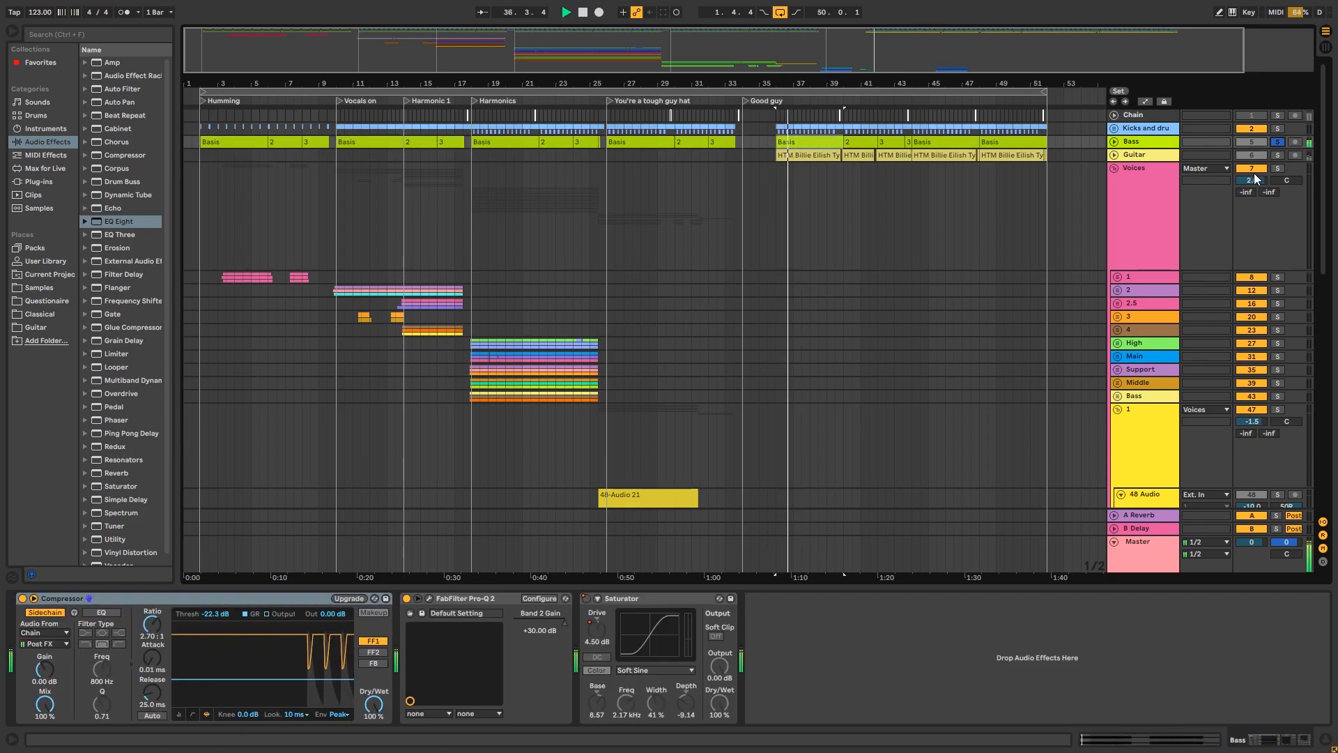
Step: Audition the Guitar track in solo from bar 36, then stop playback
{"action": "left_click", "coordinate": [1276, 156]}
{"action": "key", "text": "space"}
{"action": "key", "text": "space"}
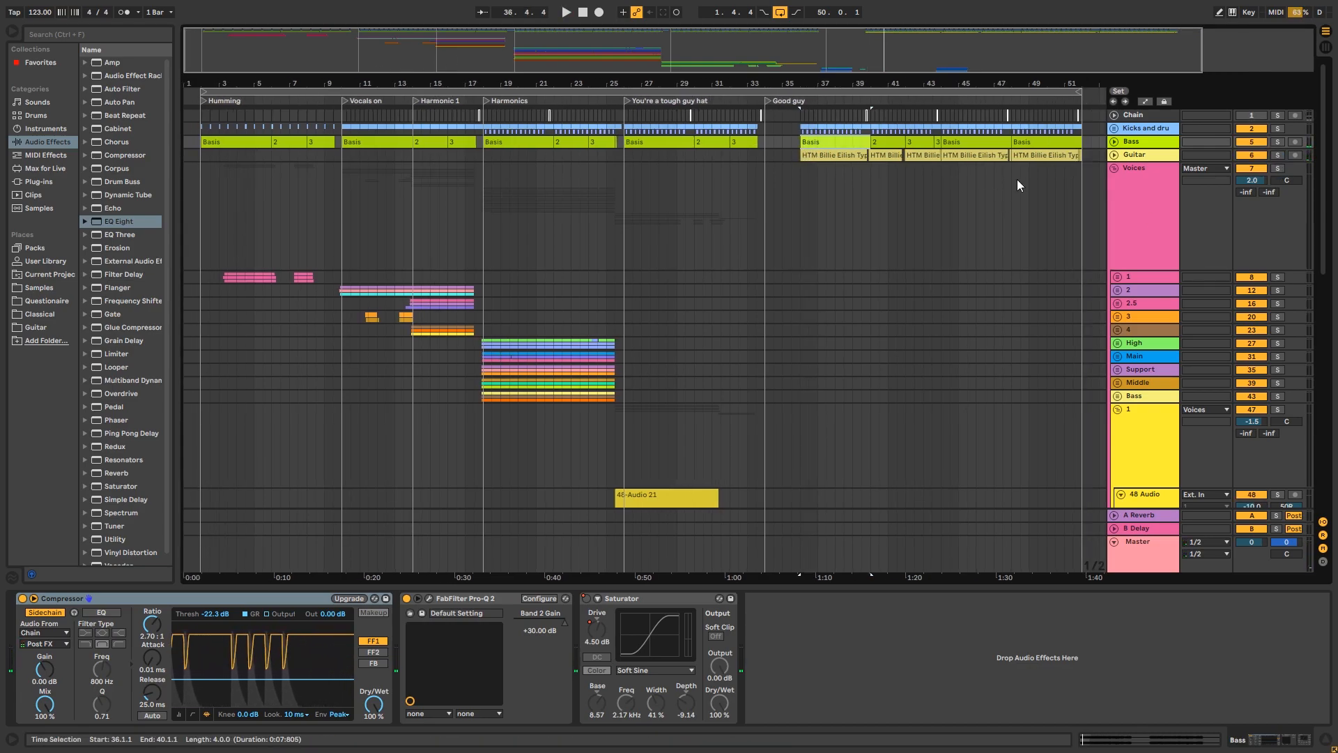
Step: Collapse the Voices group and select its time range from 2.1.1 to 52.1.1
{"action": "left_click", "coordinate": [1114, 168]}
{"action": "left_click", "coordinate": [1165, 182]}
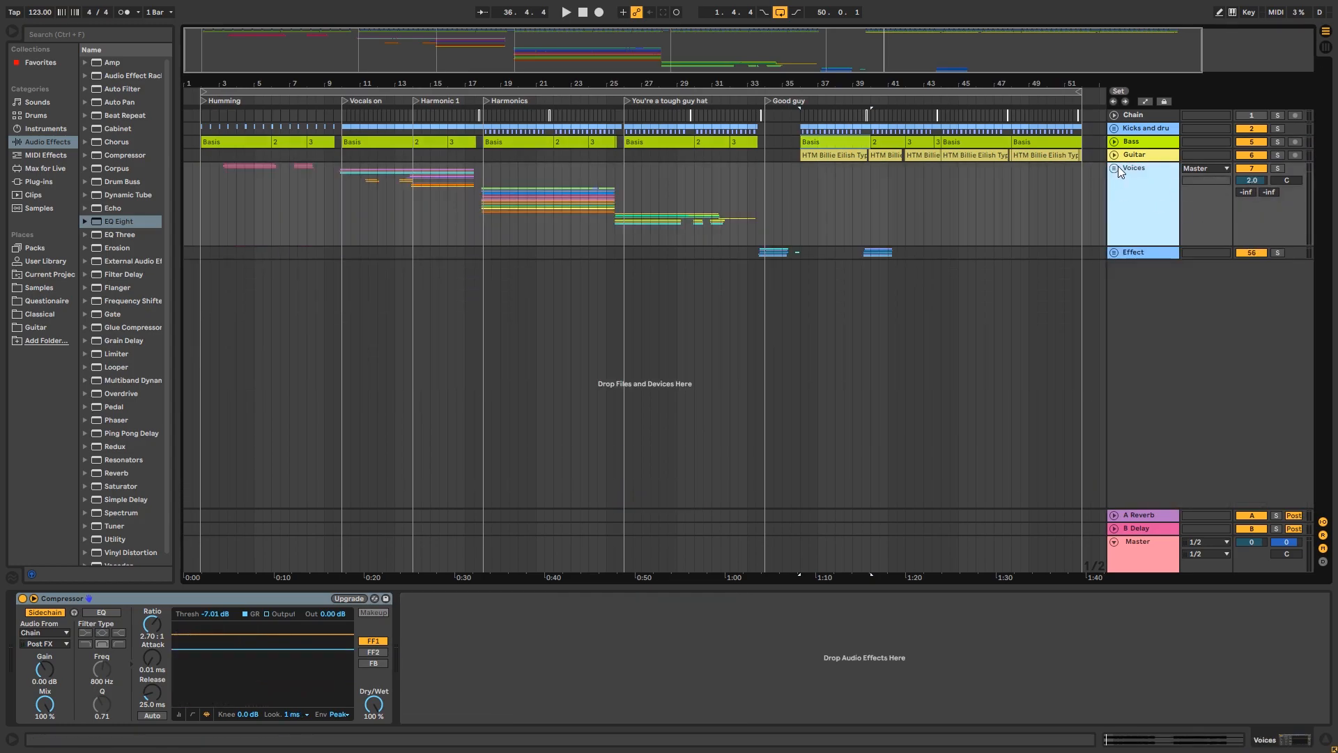
{"action": "left_click", "coordinate": [592, 212]}
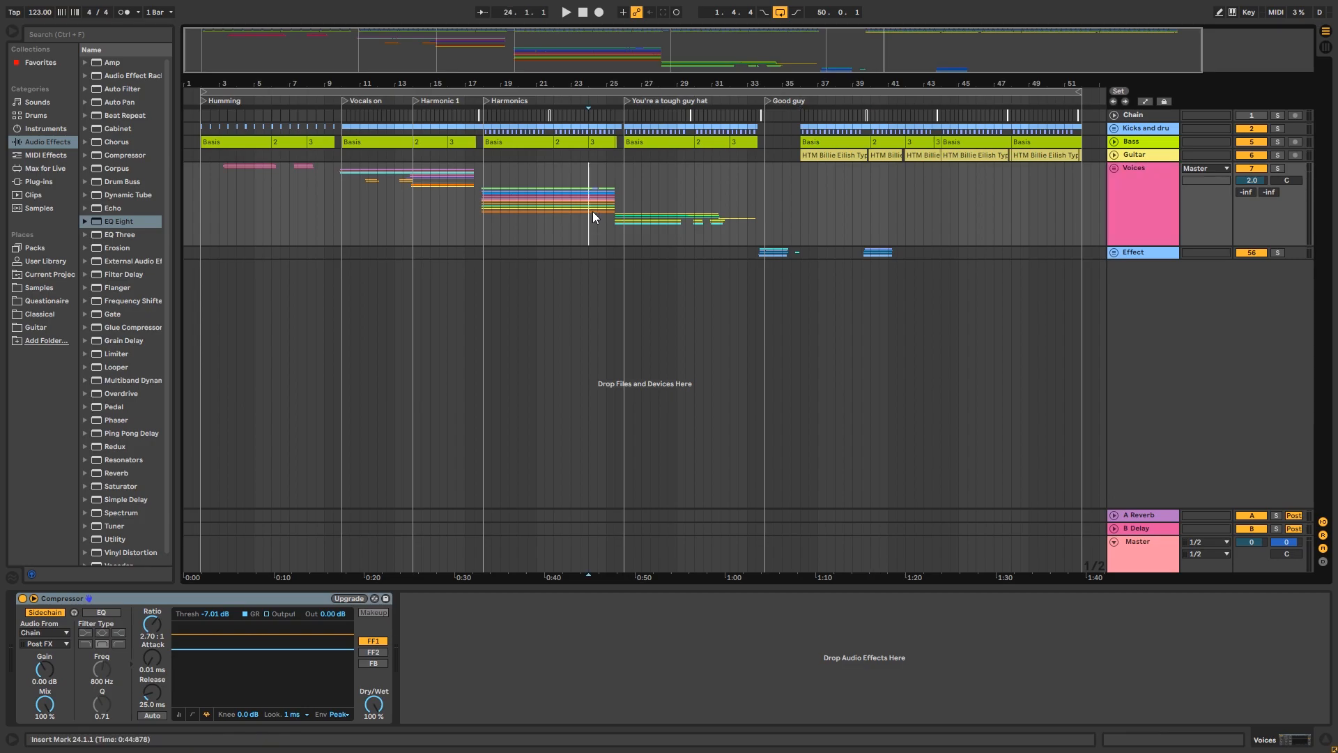
{"action": "left_click_drag", "start_coordinate": [200, 204], "coordinate": [1009, 227]}
{"action": "left_click", "coordinate": [1023, 226]}
{"action": "left_click", "coordinate": [202, 191]}
{"action": "left_click_drag", "start_coordinate": [202, 191], "coordinate": [1080, 218]}
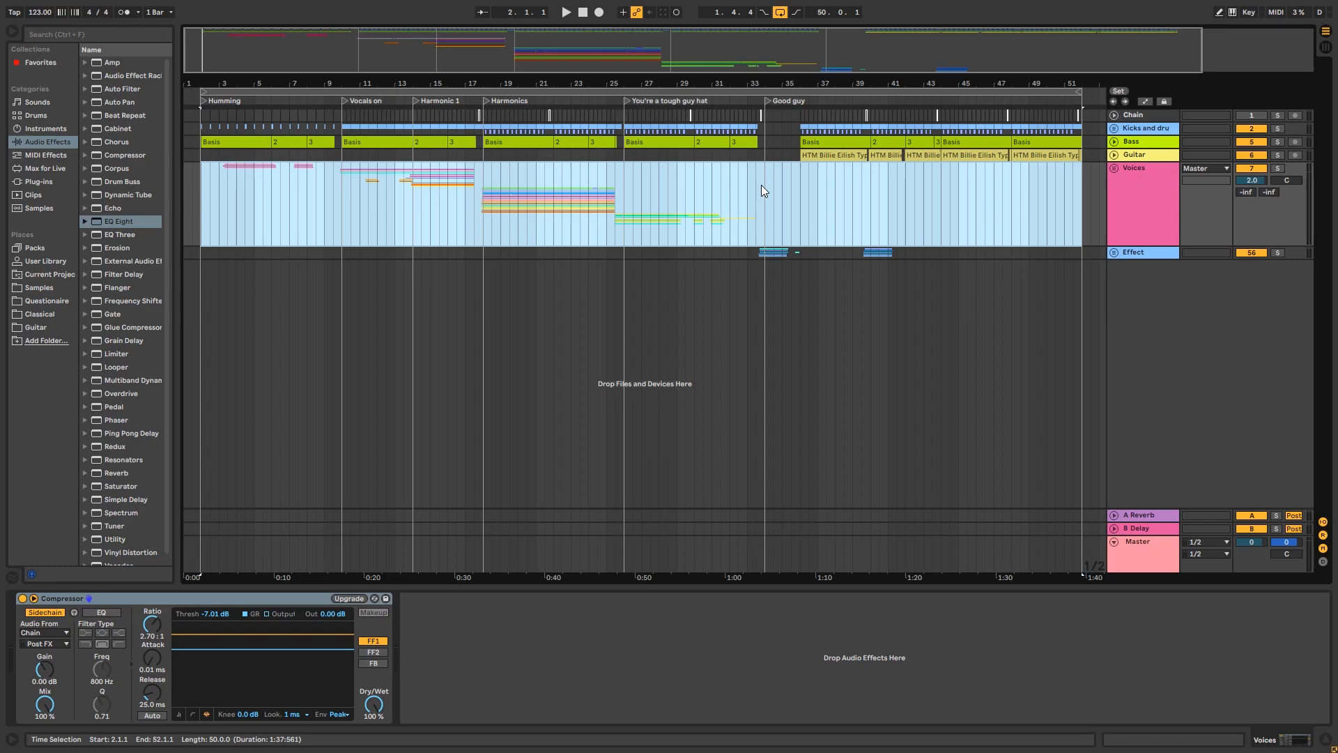
Step: Expand the Voices group and its subgroup 1, and select the first 15-Audio 3 clip
{"action": "left_click", "coordinate": [219, 173]}
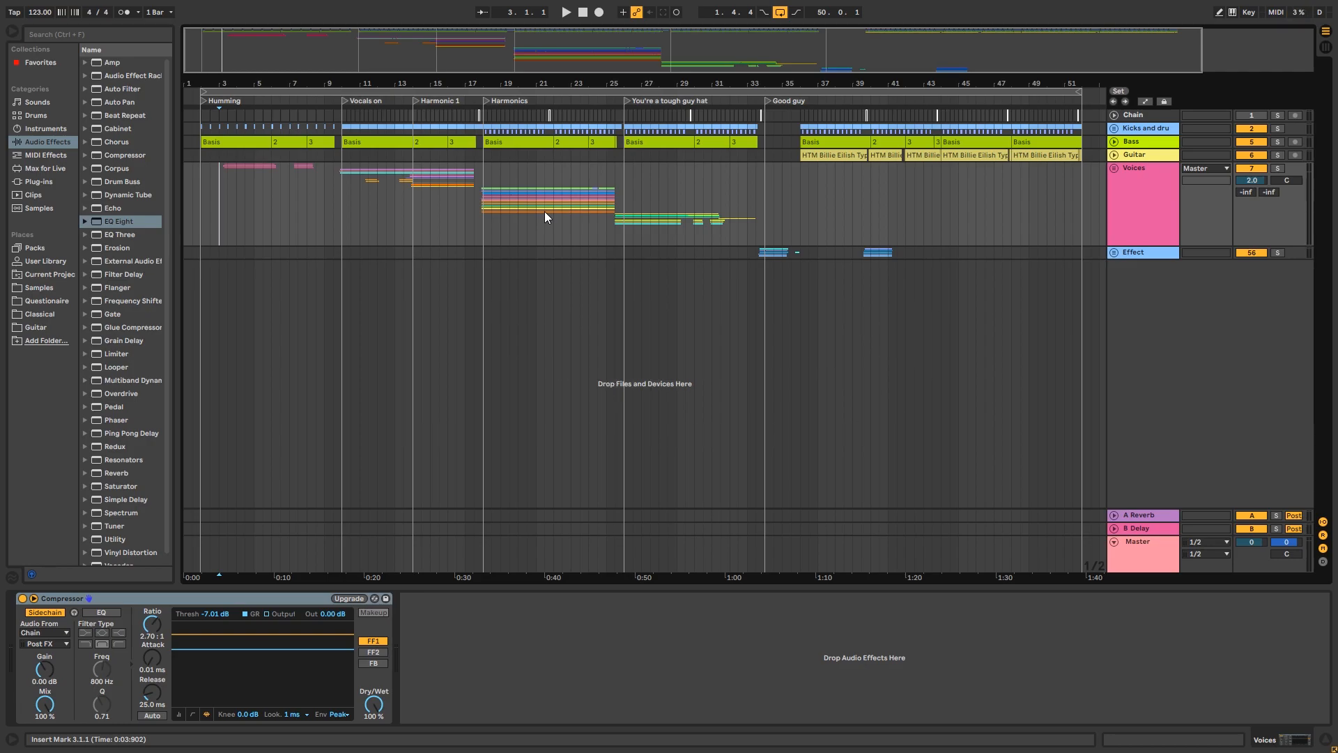
{"action": "left_click", "coordinate": [1114, 168]}
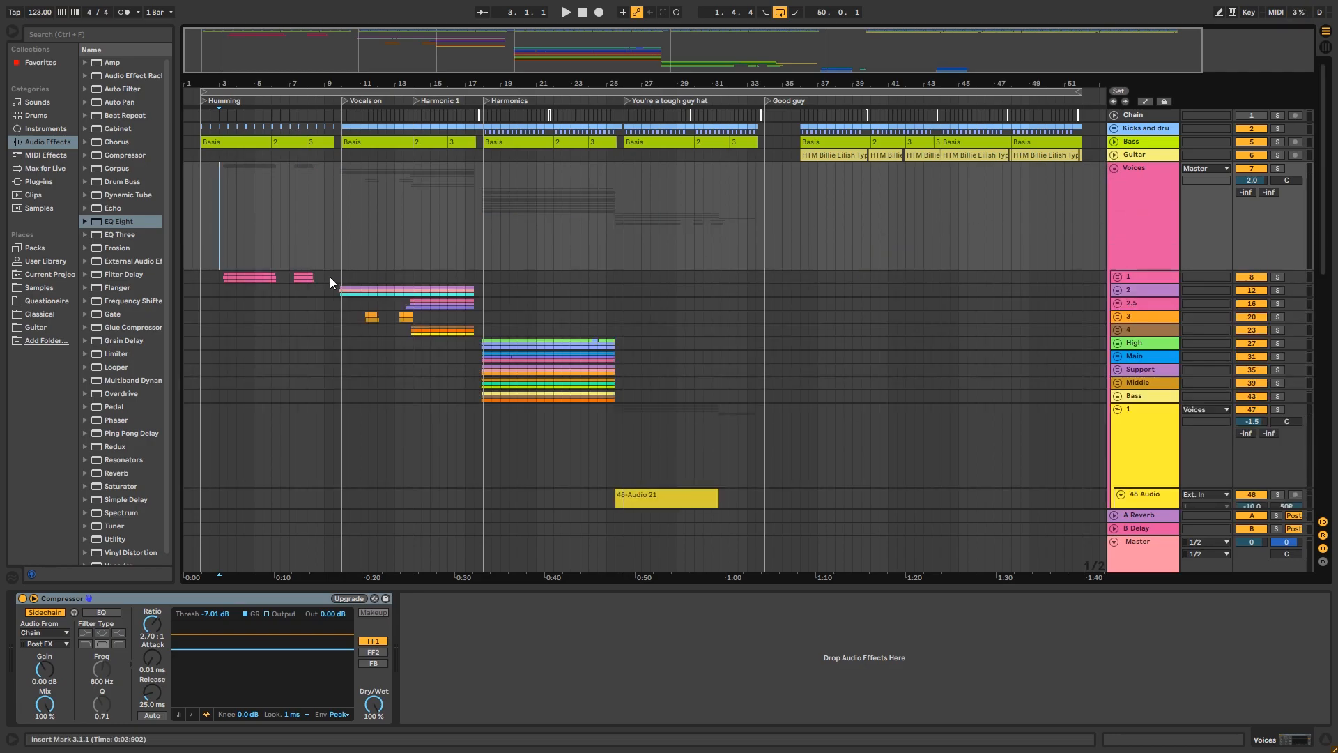
{"action": "left_click", "coordinate": [1117, 276]}
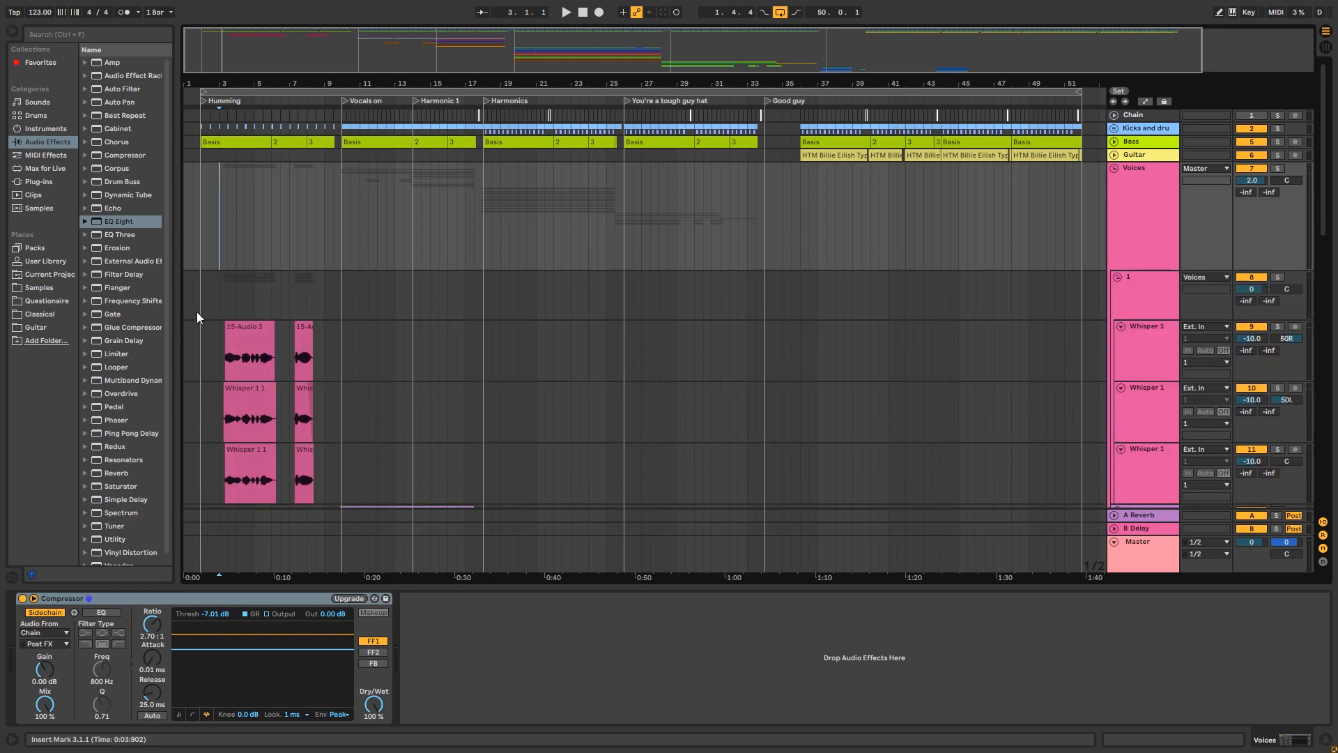
{"action": "left_click", "coordinate": [229, 336]}
{"action": "scroll", "coordinate": [1031, 356], "scroll_direction": "down", "scroll_amount": 2}
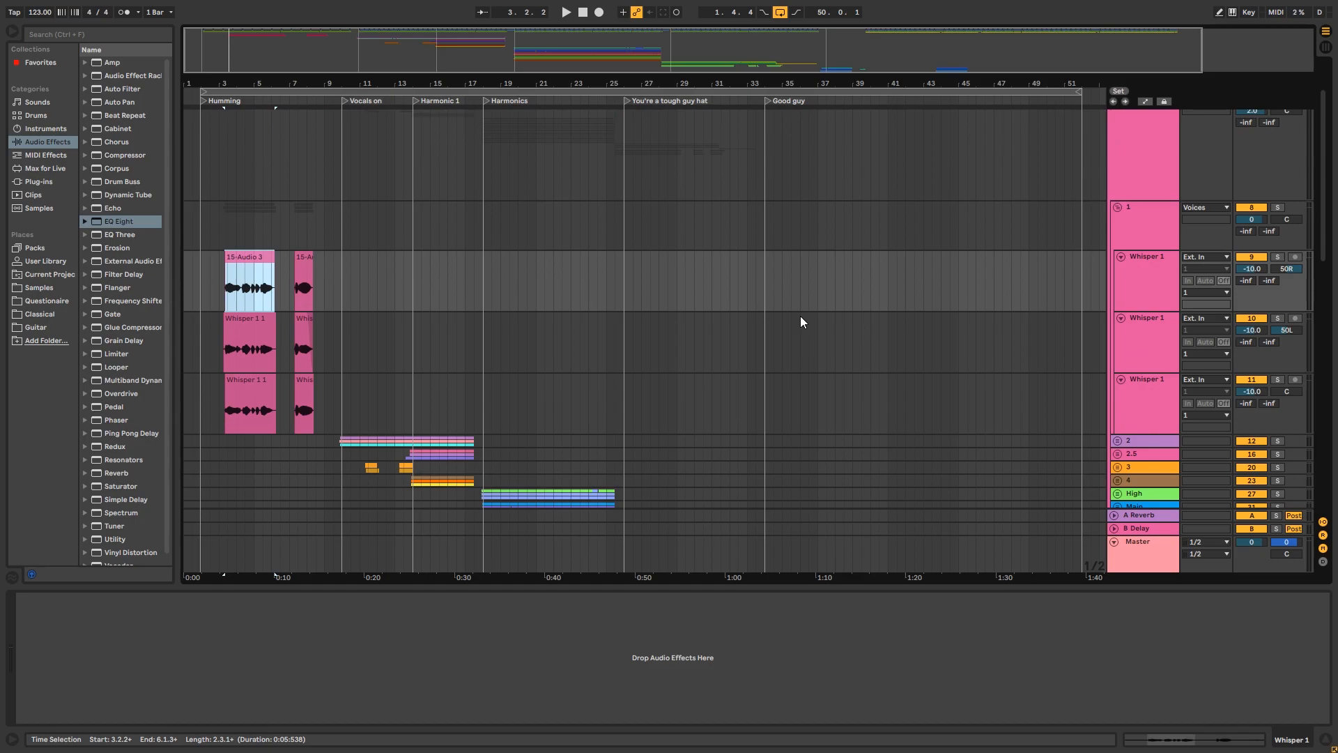
Step: Collapse subgroup 1 and place the insert marker on it at 3.1.1 to show its effect chain
{"action": "scroll", "coordinate": [513, 296], "scroll_direction": "up", "scroll_amount": 2}
{"action": "left_click", "coordinate": [1125, 267]}
{"action": "left_click", "coordinate": [1117, 263]}
{"action": "left_click", "coordinate": [223, 265]}
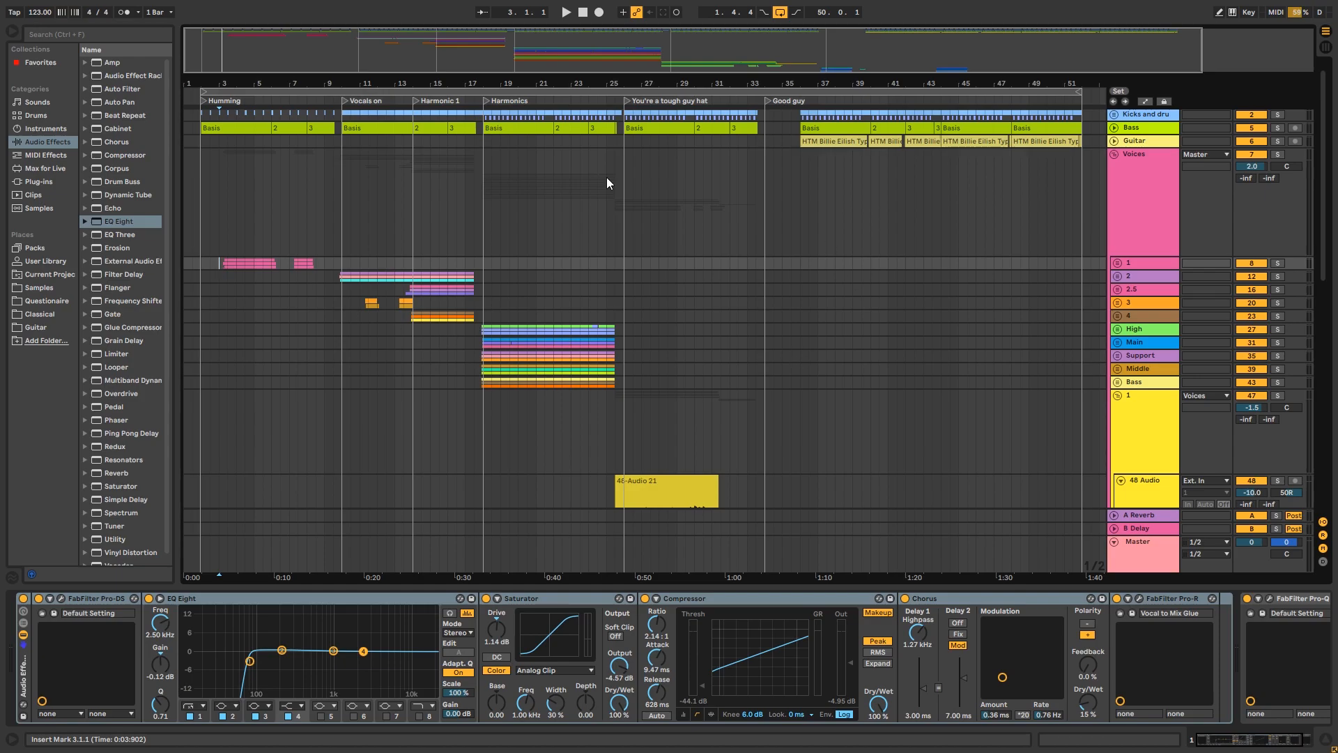
Step: Expand subgroup 1 and play it soloed from the first Whisper 1 1 clip on track 10, with the timeline enlarged around the Humming section
{"action": "scroll", "coordinate": [269, 267], "scroll_direction": "down", "scroll_amount": 1}
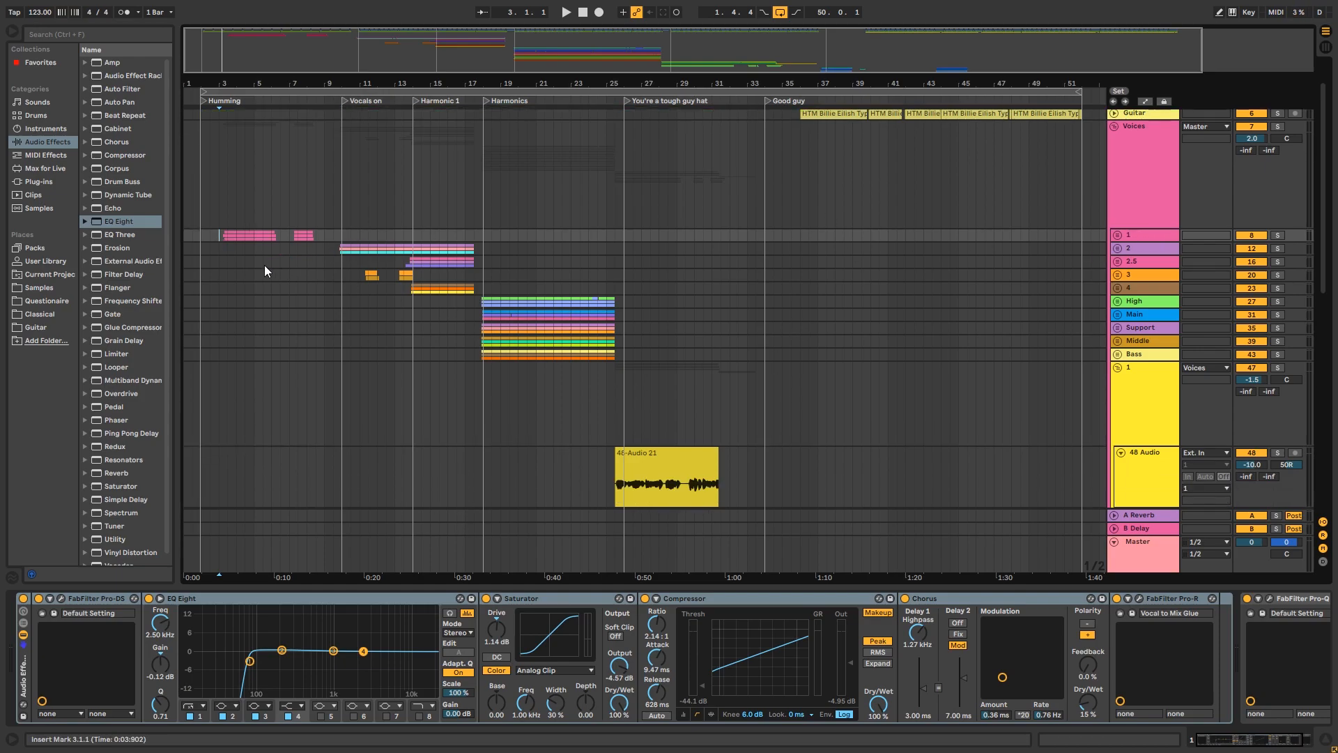
{"action": "left_click", "coordinate": [227, 233]}
{"action": "left_click", "coordinate": [1117, 236]}
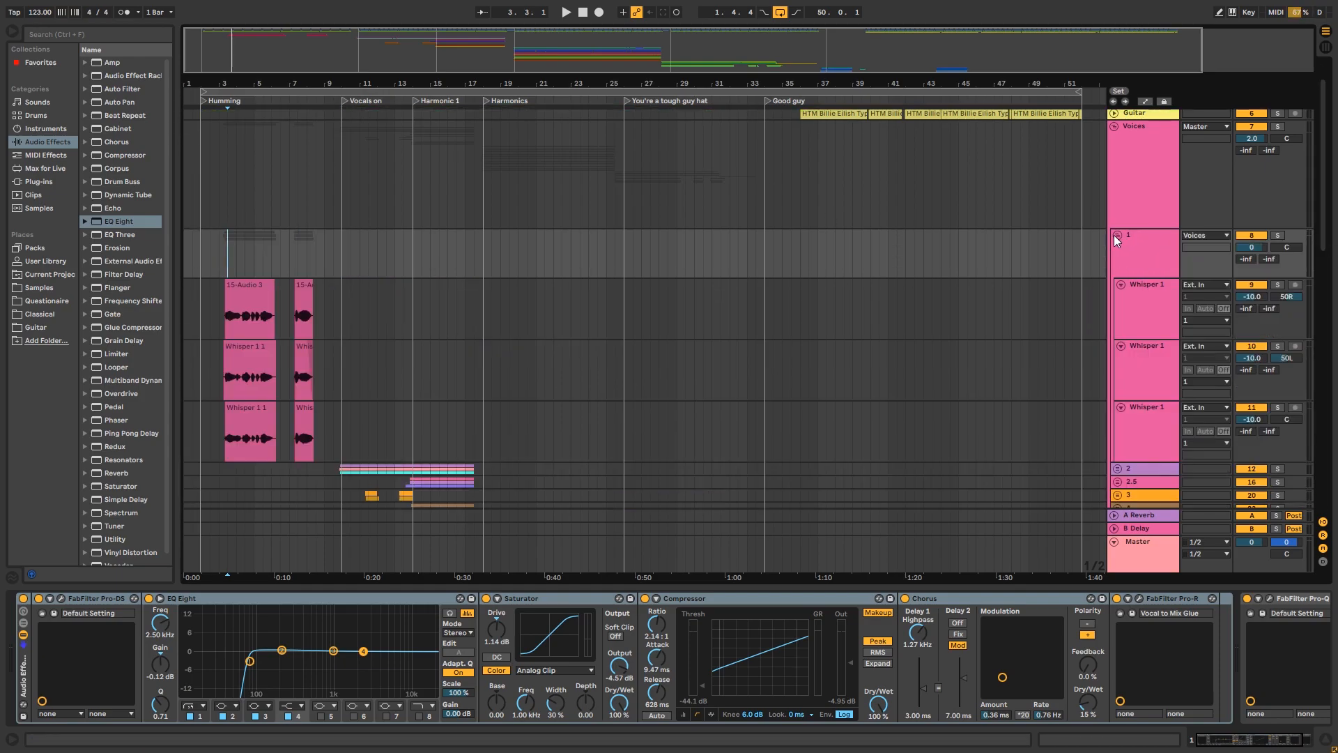
{"action": "scroll", "coordinate": [627, 314], "scroll_direction": "down", "scroll_amount": 1}
{"action": "left_click", "coordinate": [227, 354]}
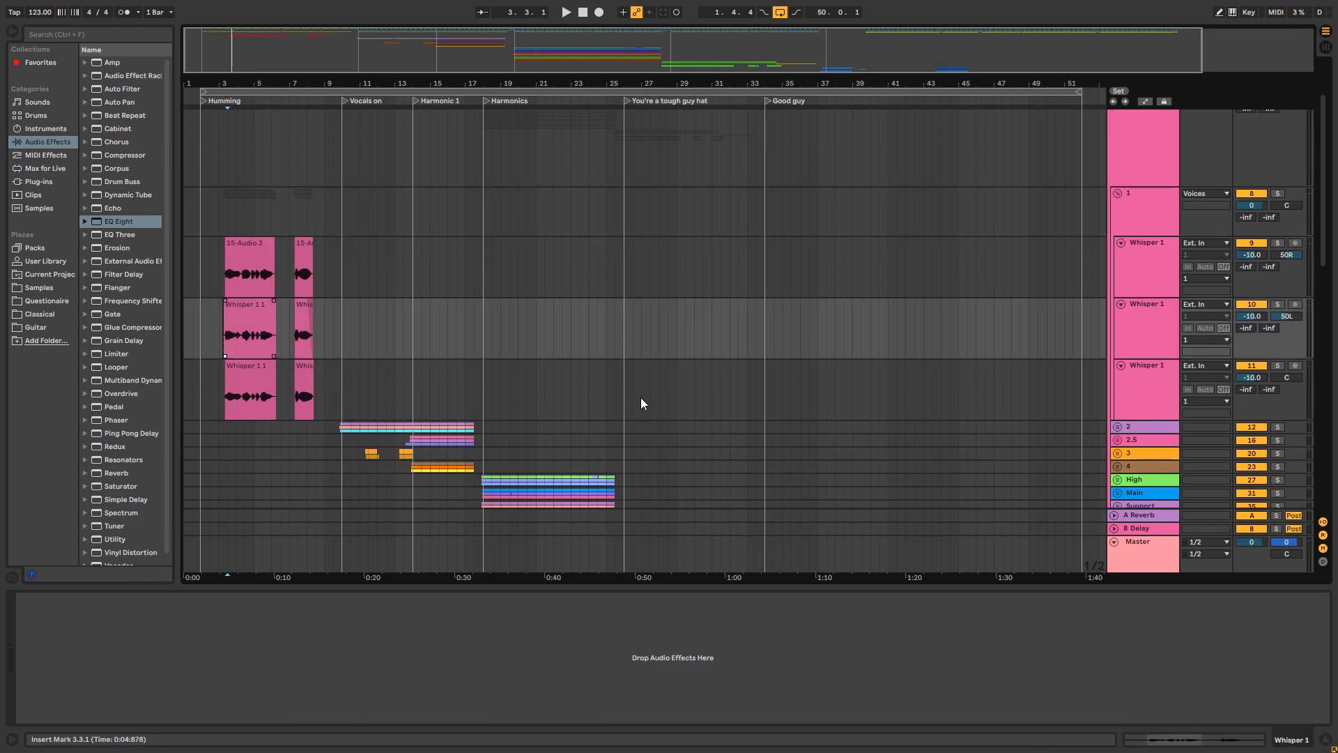
{"action": "left_click", "coordinate": [239, 312]}
{"action": "left_click", "coordinate": [1278, 194]}
{"action": "key", "text": "space"}
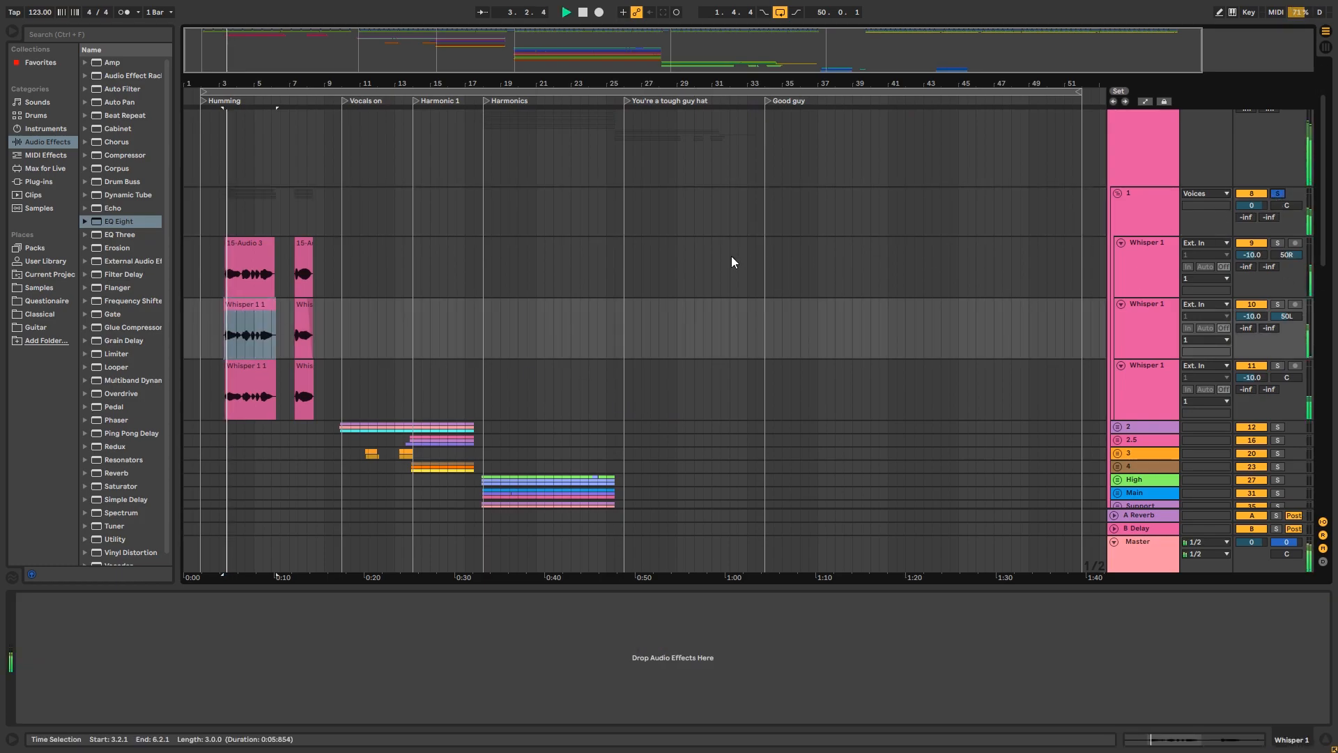
{"action": "left_click_drag", "start_coordinate": [307, 78], "coordinate": [421, 210]}
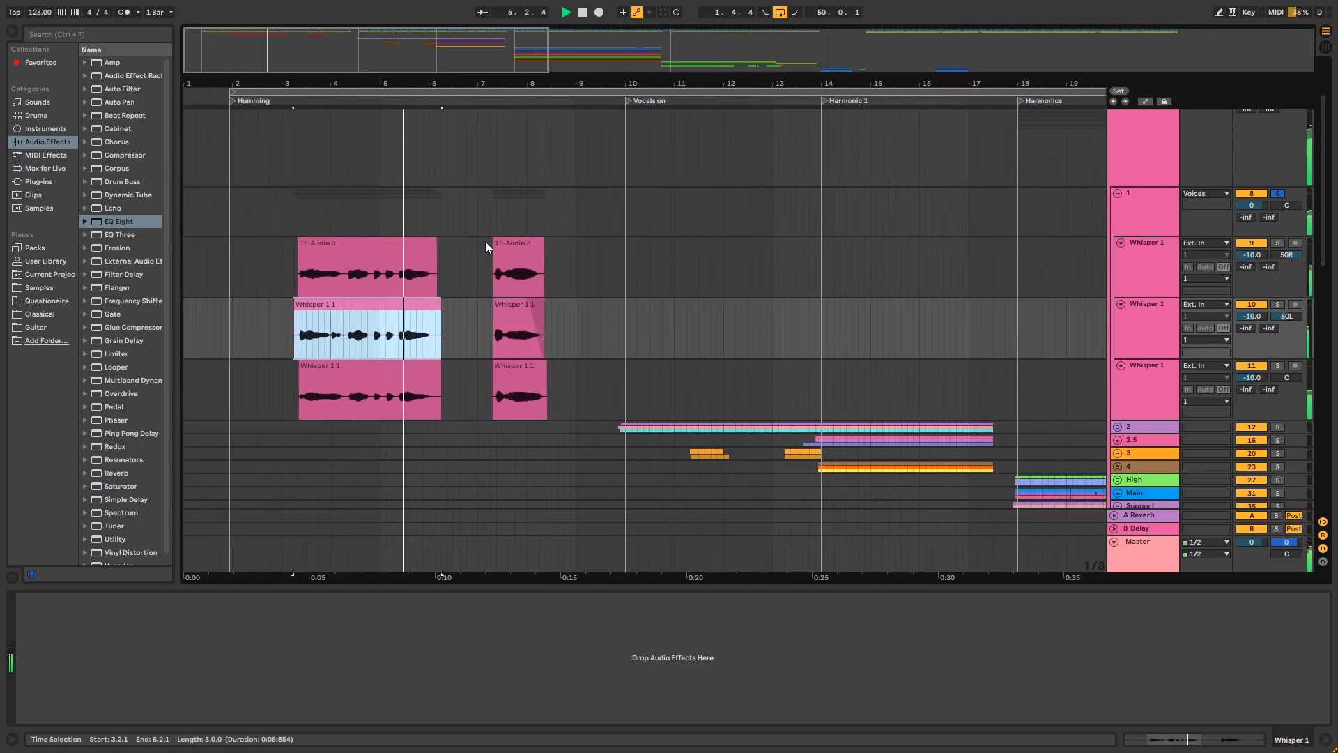
{"action": "key", "text": "space"}
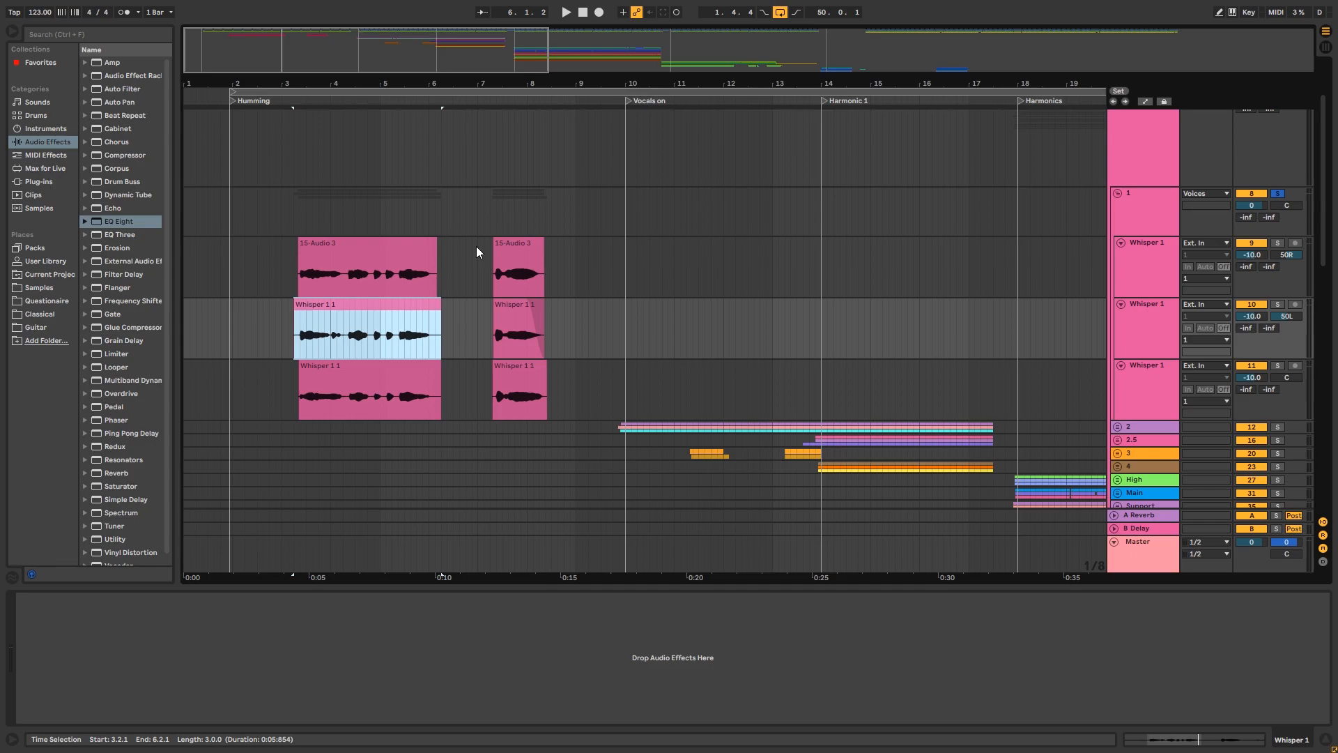
Step: Examine the sample details of the first Whisper 1 1 clip on track 10 and of the first 15-Audio 3 clip
{"action": "key", "text": "shift+Tab"}
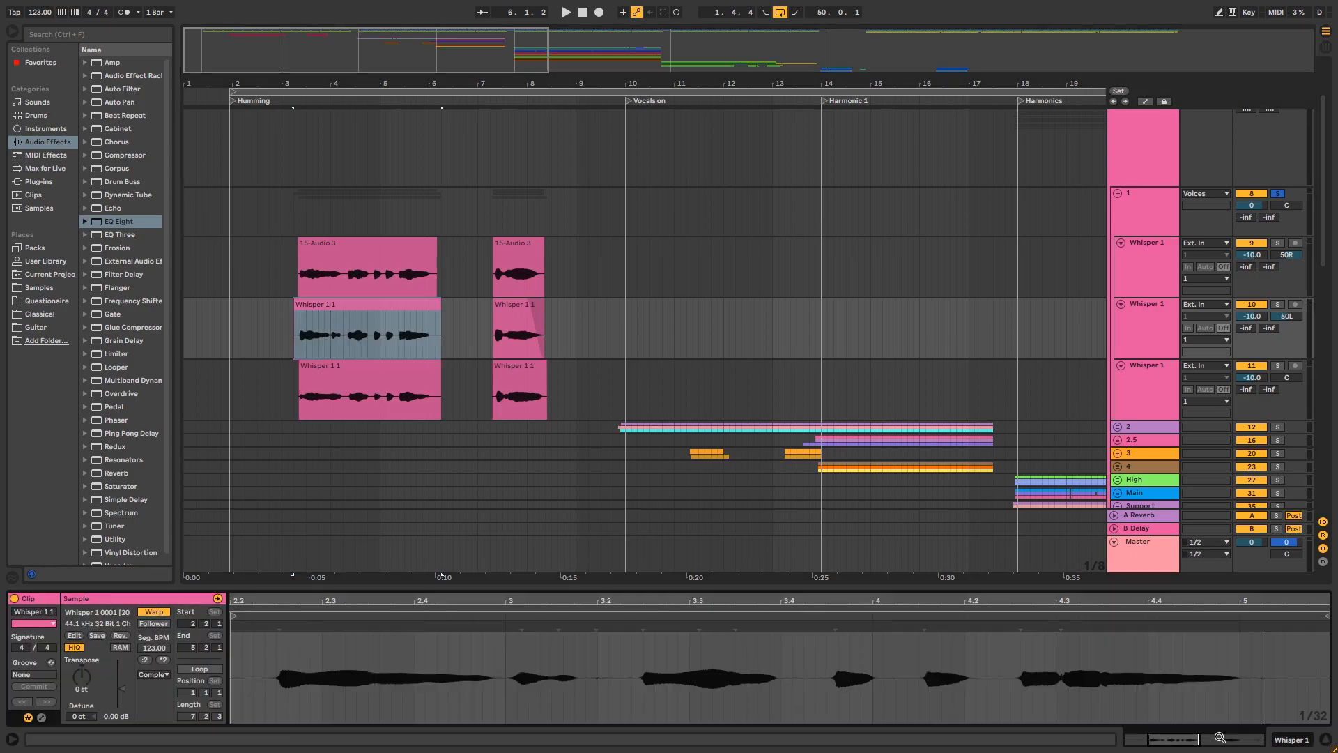
{"action": "left_click", "coordinate": [425, 338]}
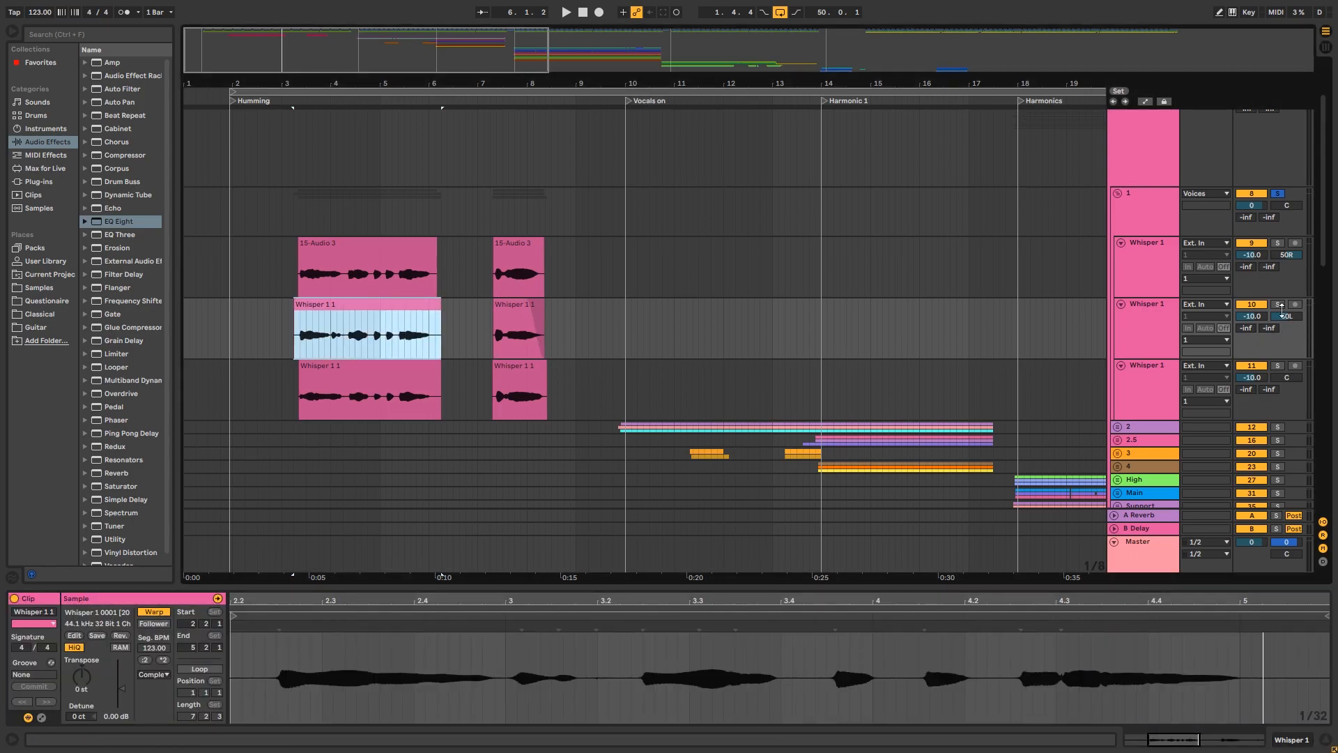
{"action": "scroll", "coordinate": [1089, 299], "scroll_direction": "up", "scroll_amount": 3}
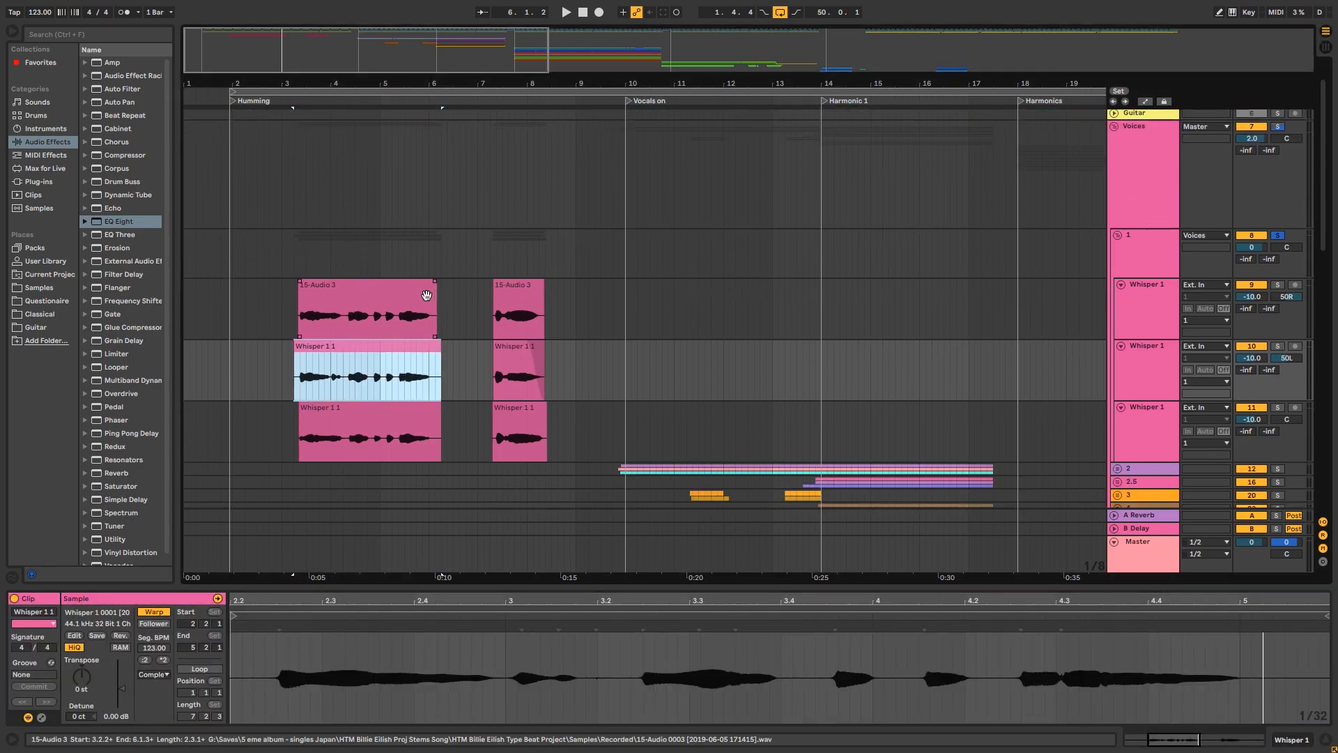
{"action": "left_click", "coordinate": [426, 296]}
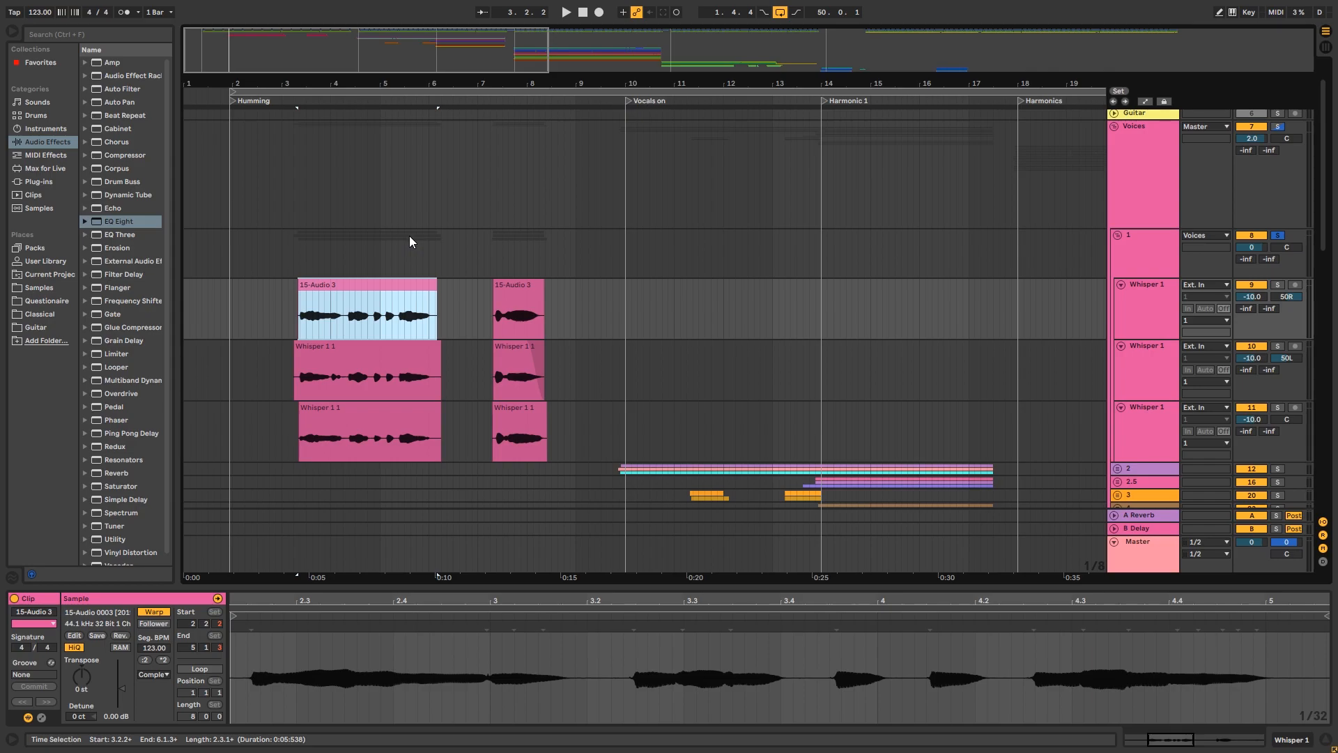
{"action": "scroll", "coordinate": [408, 236], "scroll_direction": "down", "scroll_amount": 2}
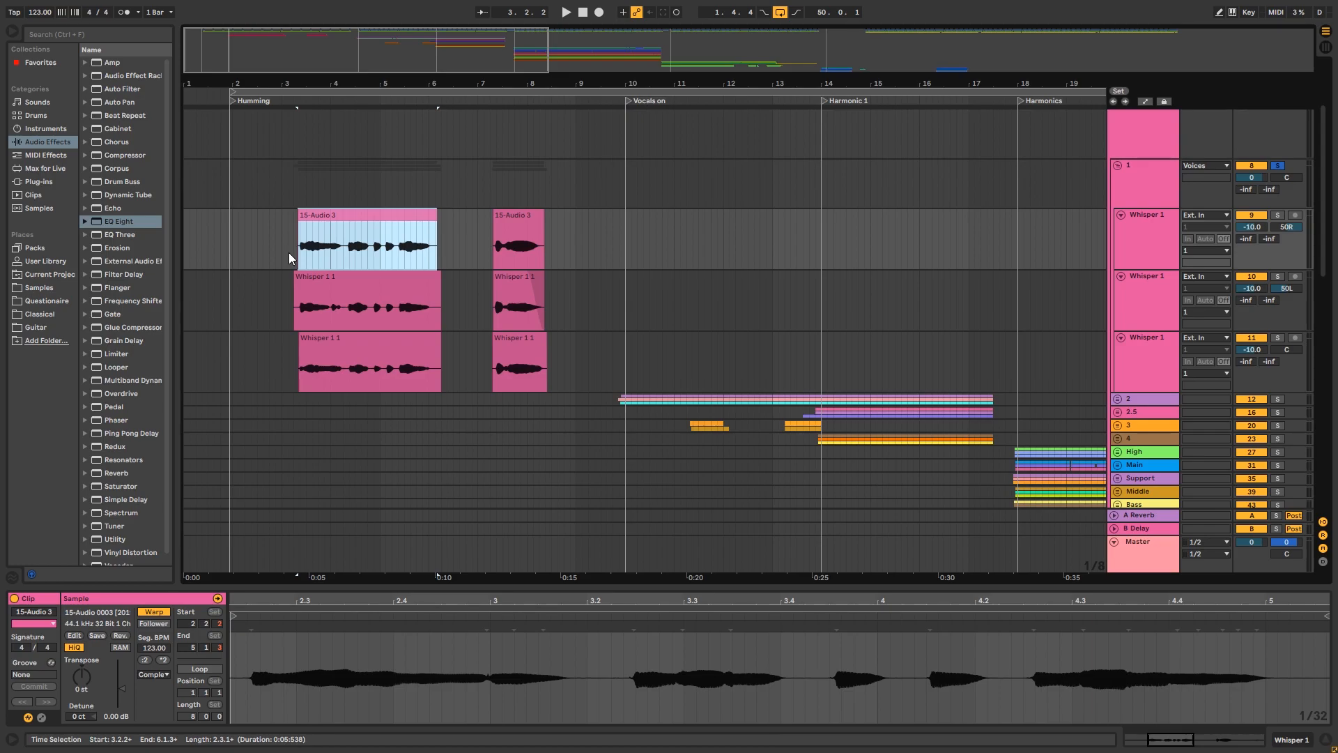
{"action": "left_click", "coordinate": [295, 239]}
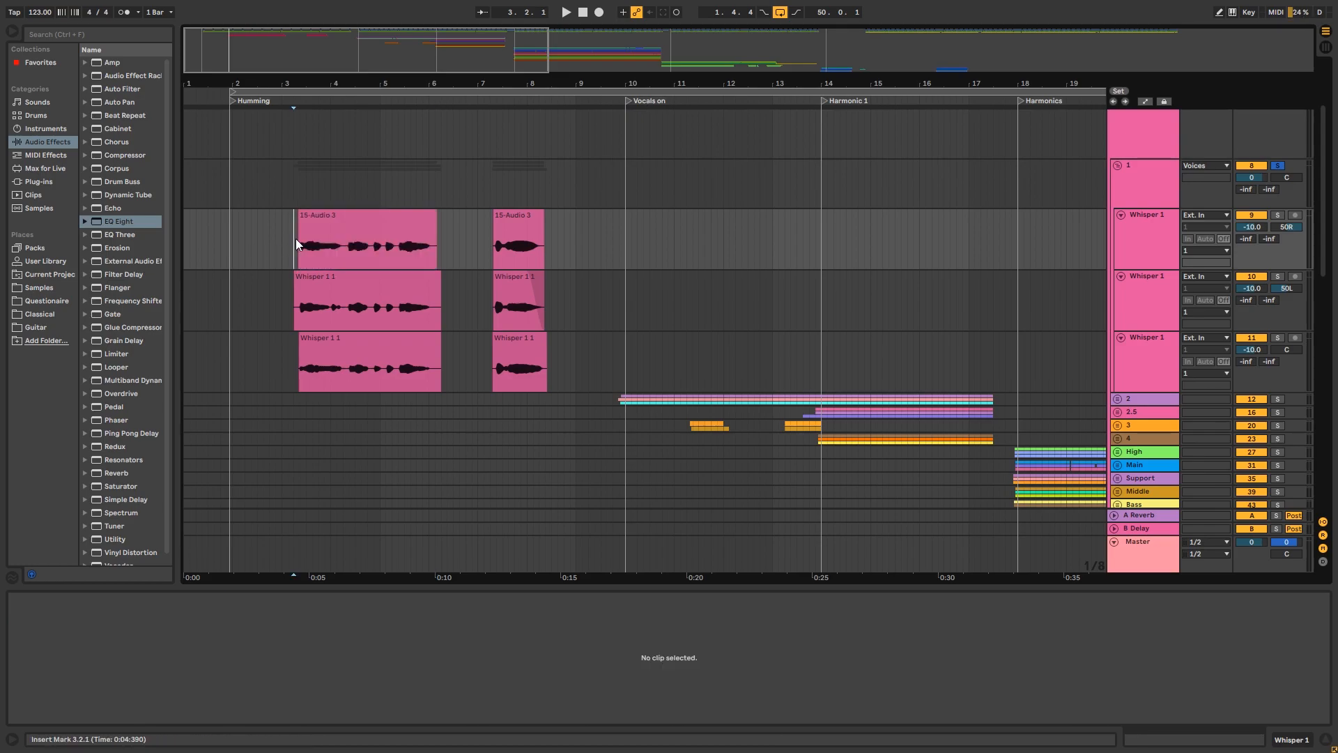
{"action": "scroll", "coordinate": [767, 244], "scroll_direction": "up", "scroll_amount": 1}
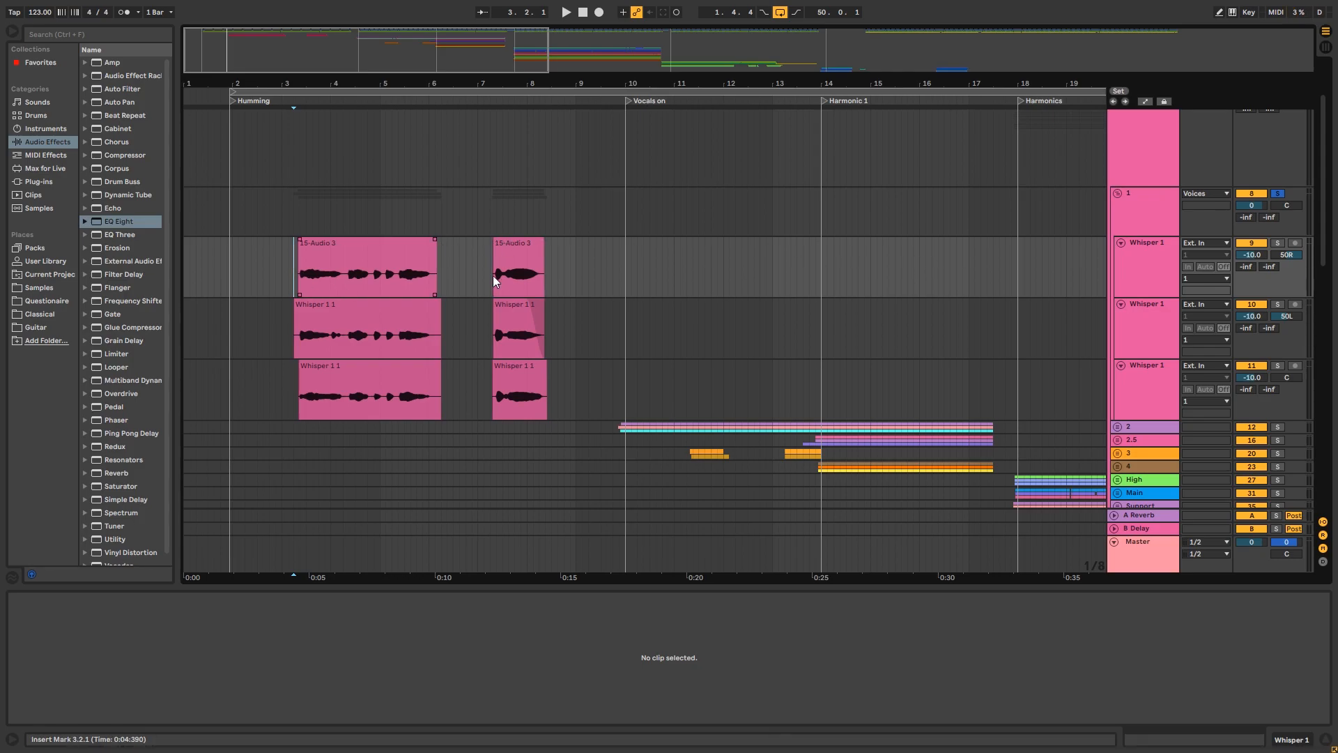
{"action": "scroll", "coordinate": [418, 287], "scroll_direction": "down", "scroll_amount": 1}
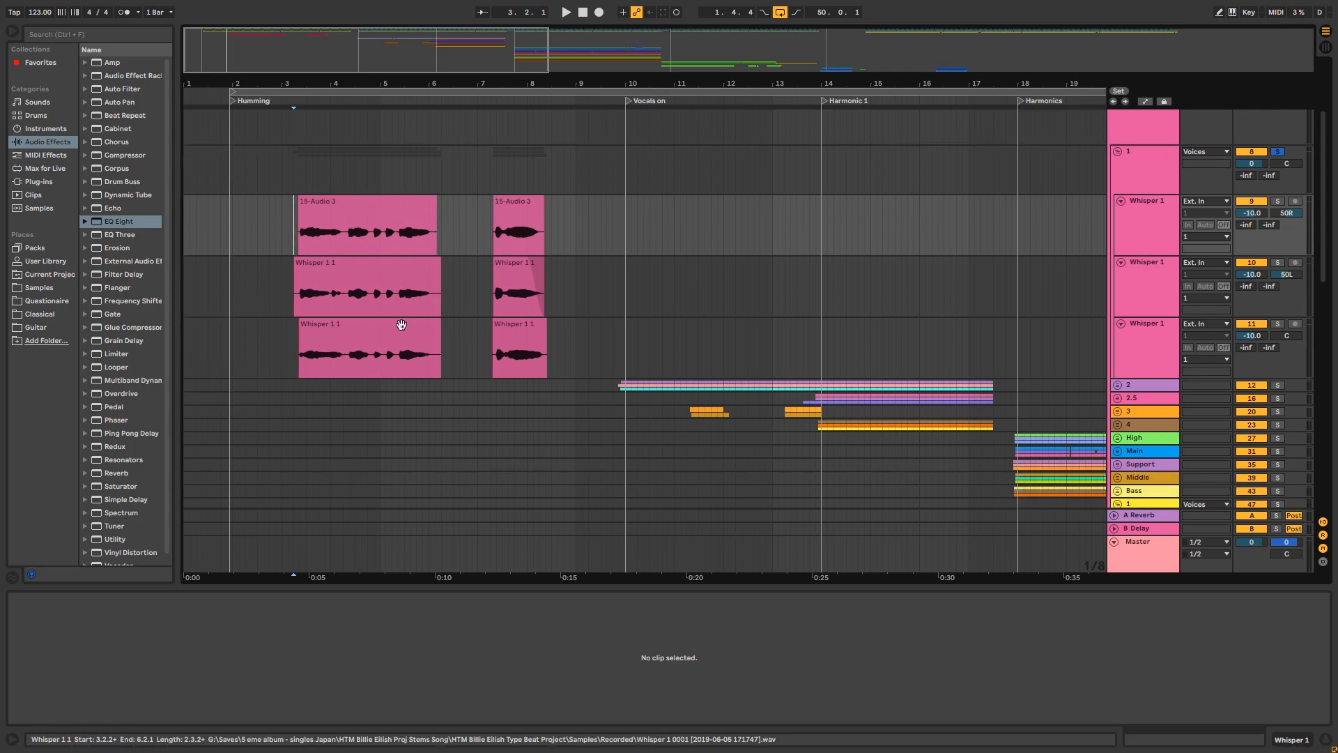
Step: Play from the first 15-Audio 3 clip while soloing Whisper 1 tracks 9, 10 and 11 in turn
{"action": "left_click", "coordinate": [324, 213]}
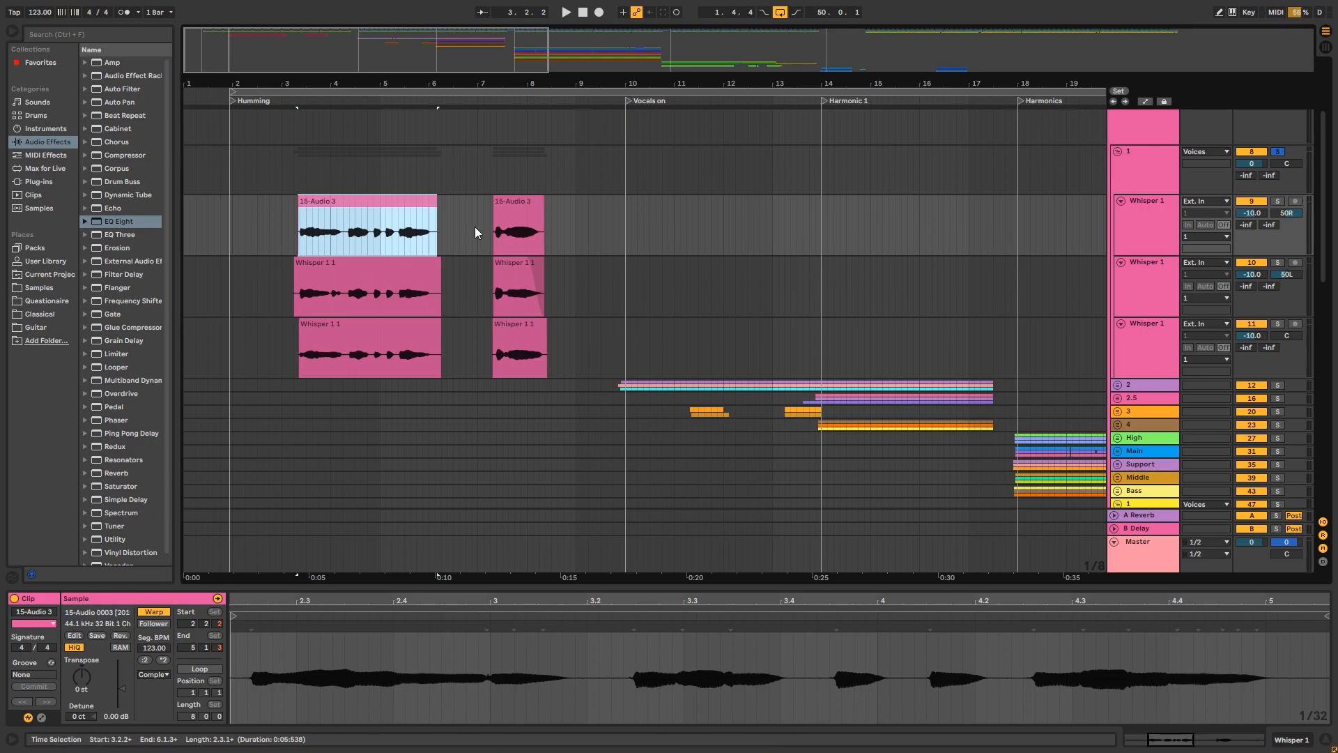
{"action": "left_click", "coordinate": [1278, 202]}
{"action": "key", "text": "space"}
{"action": "left_click", "coordinate": [1281, 260]}
{"action": "left_click", "coordinate": [1279, 324]}
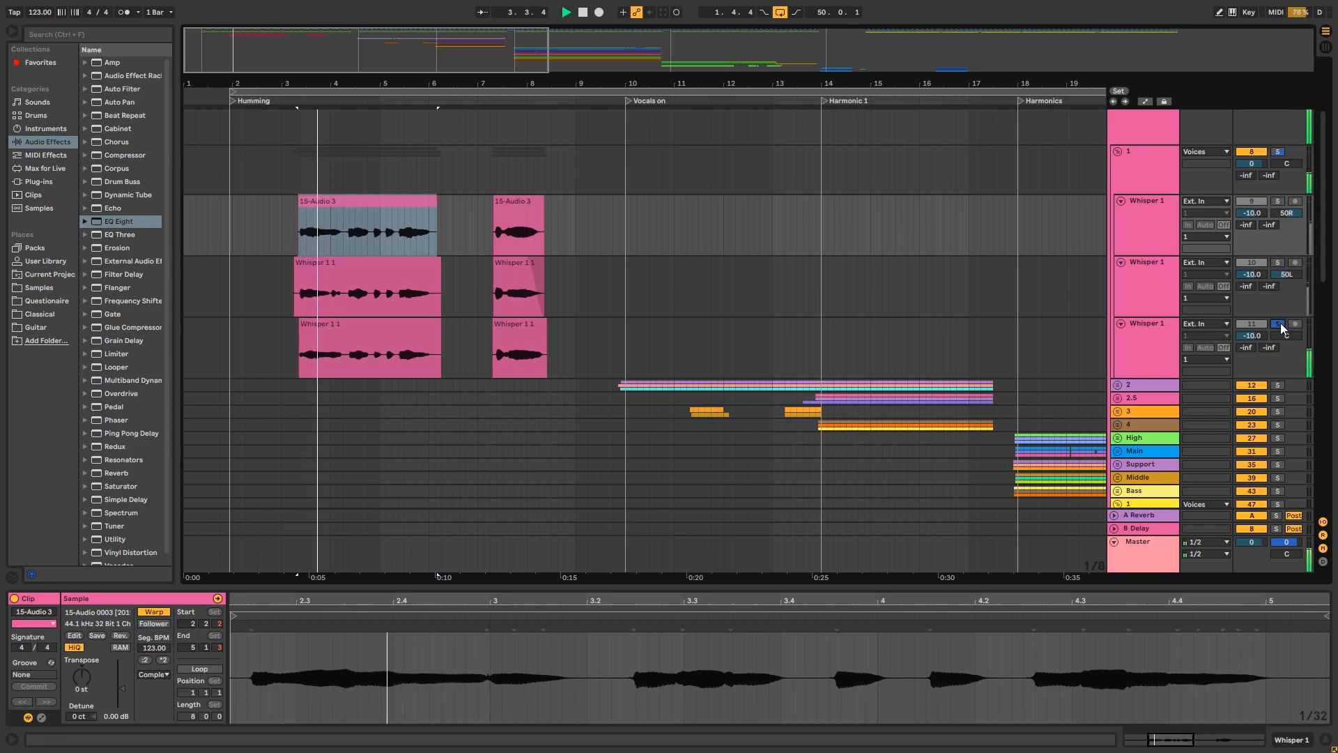
{"action": "left_click", "coordinate": [1281, 324]}
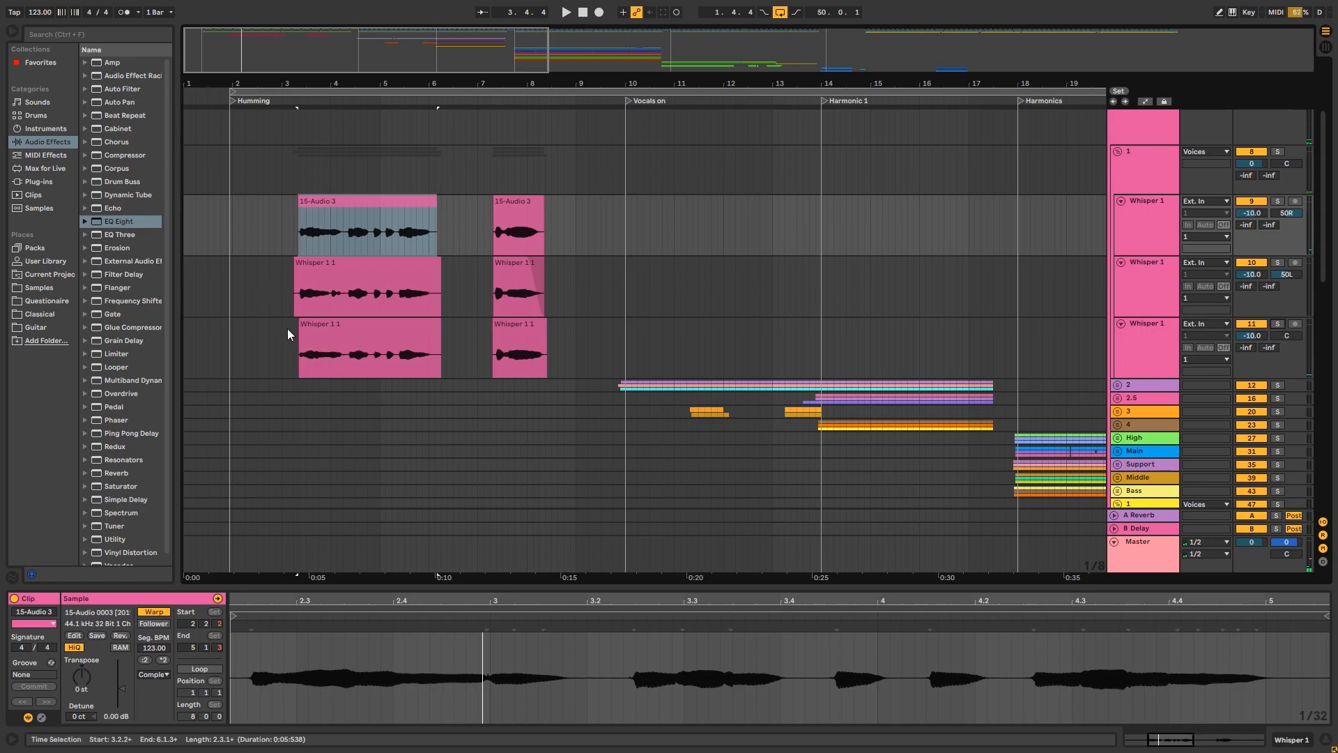
Step: Select the first Whisper 1 1 clip on track 11 and play that track soloed
{"action": "left_click", "coordinate": [317, 337]}
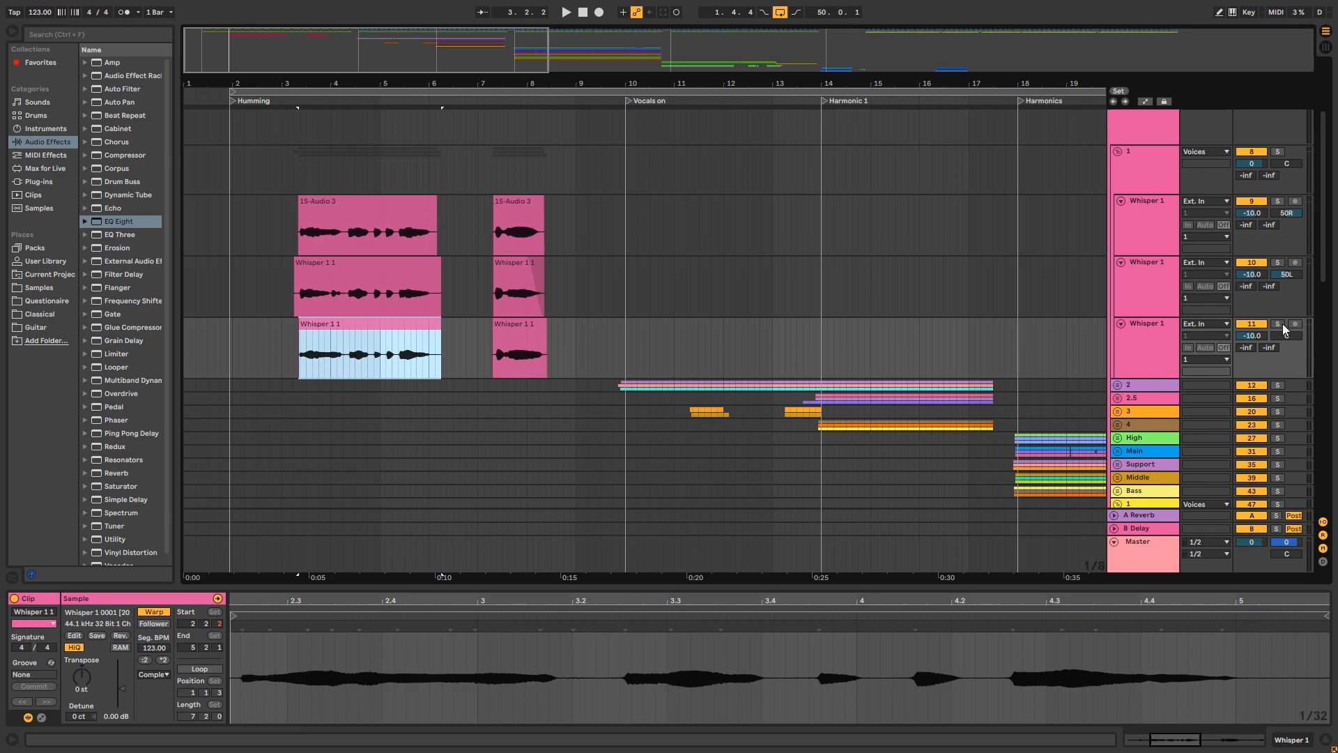
{"action": "left_click", "coordinate": [1279, 324]}
{"action": "key", "text": "space"}
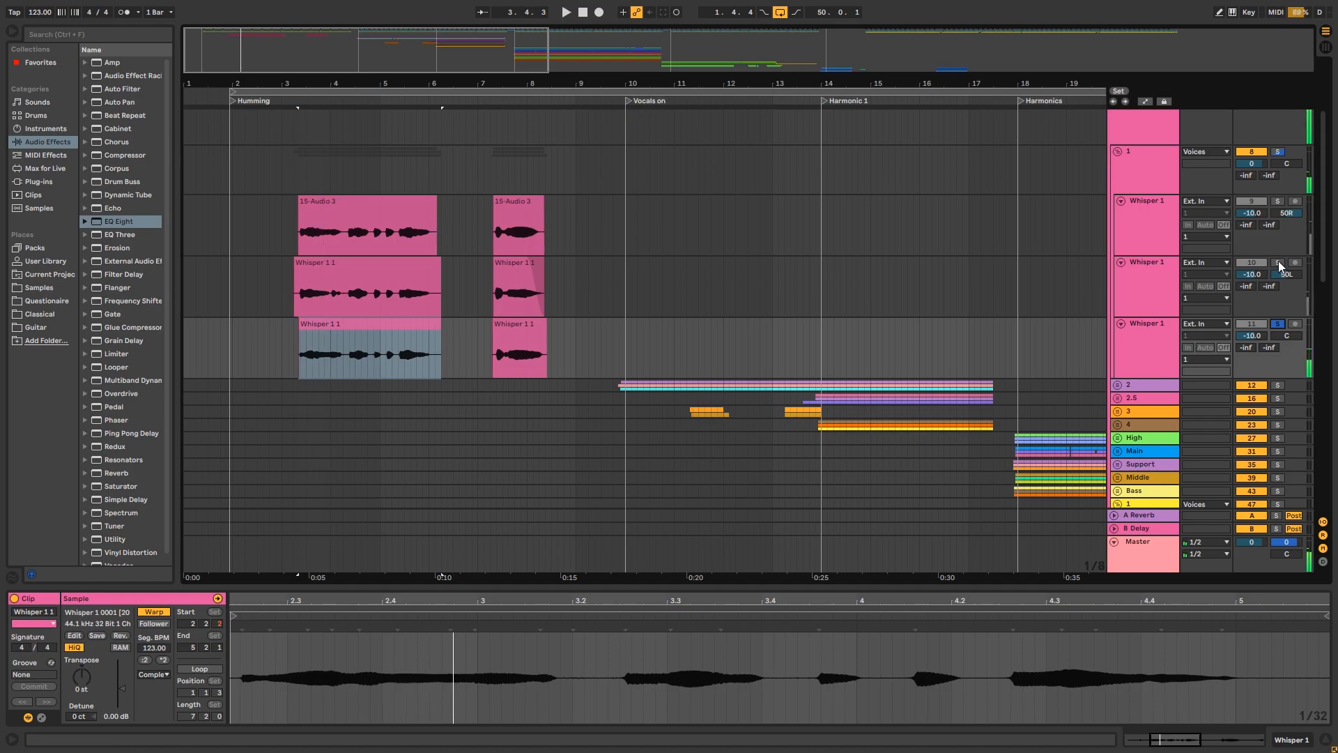
Step: Solo subgroup 1 and listen to its three whisper layers together from 3.2.1
{"action": "left_click", "coordinate": [1280, 152]}
{"action": "left_click", "coordinate": [294, 171]}
{"action": "key", "text": "space"}
{"action": "key", "text": "space"}
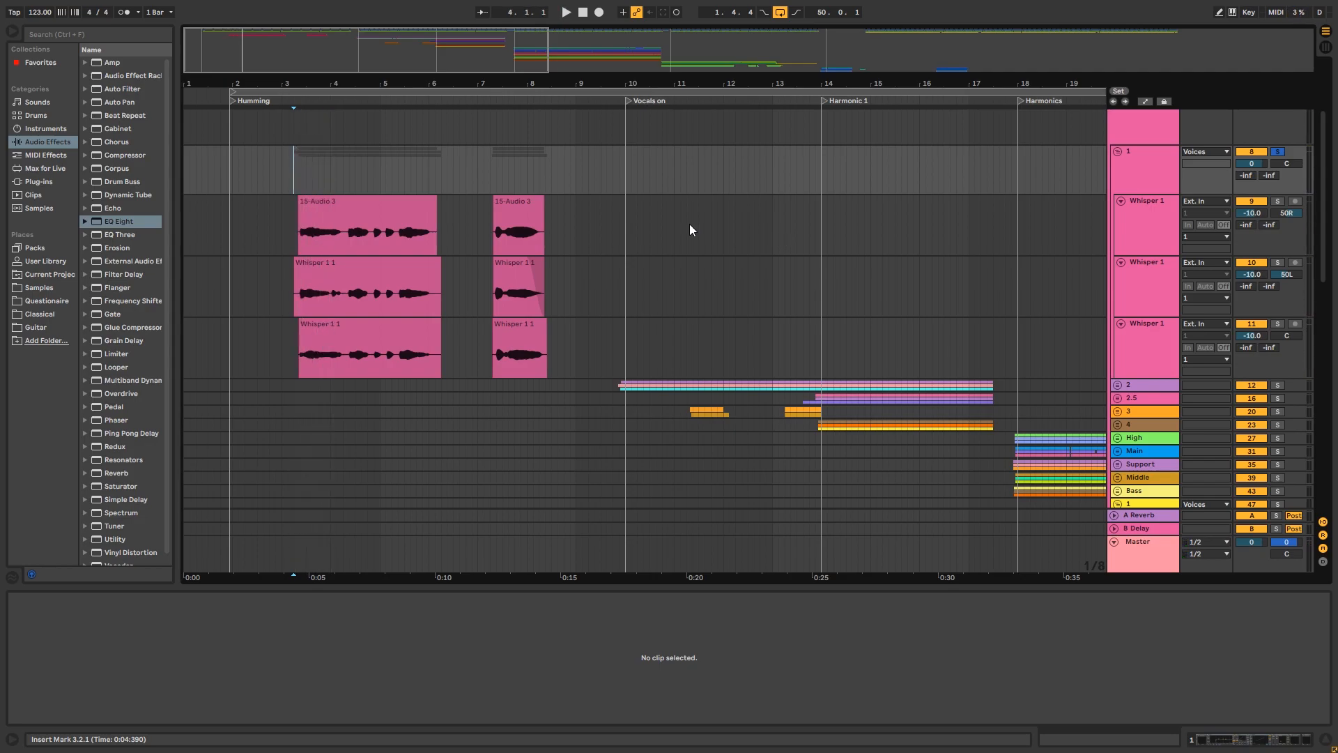
Step: Collapse subgroup 1 and expand subgroup 2 inside the Voices group to show its audio tracks
{"action": "left_click", "coordinate": [1118, 149]}
{"action": "scroll", "coordinate": [906, 202], "scroll_direction": "up", "scroll_amount": 2}
{"action": "scroll", "coordinate": [842, 242], "scroll_direction": "up", "scroll_amount": 2}
{"action": "left_click", "coordinate": [1131, 275]}
{"action": "left_click", "coordinate": [1117, 277]}
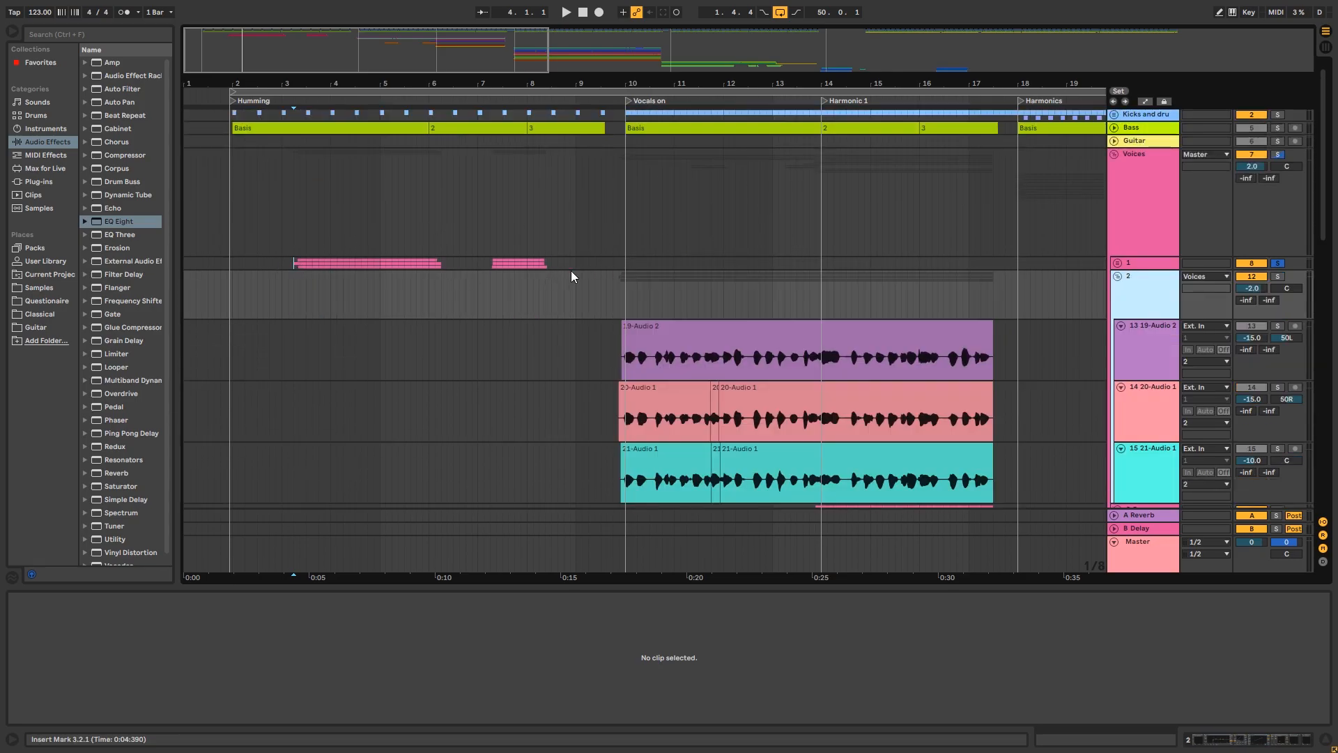
Step: Solo subgroup 2 and listen to its three vocal layers together from 9.4.3
{"action": "scroll", "coordinate": [664, 293], "scroll_direction": "down", "scroll_amount": 2}
{"action": "left_click", "coordinate": [618, 282]}
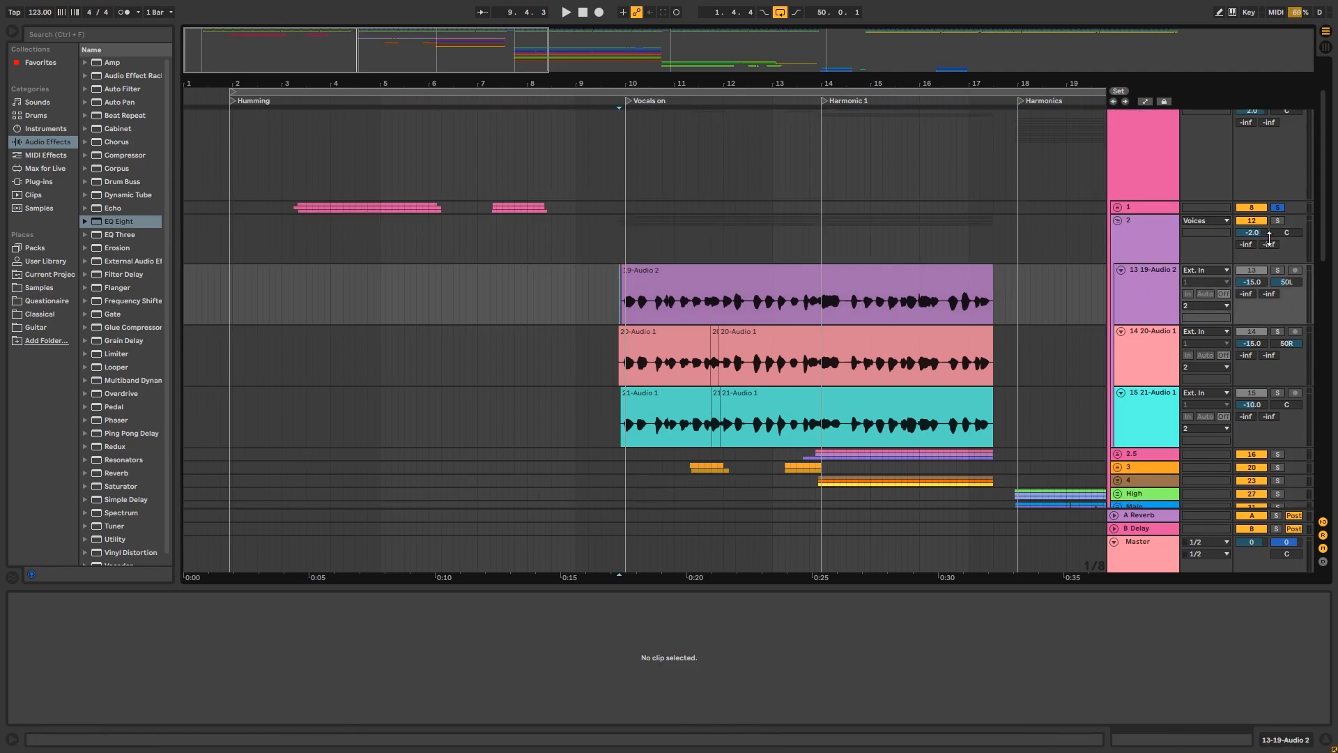
{"action": "left_click", "coordinate": [1278, 222]}
{"action": "key", "text": "space"}
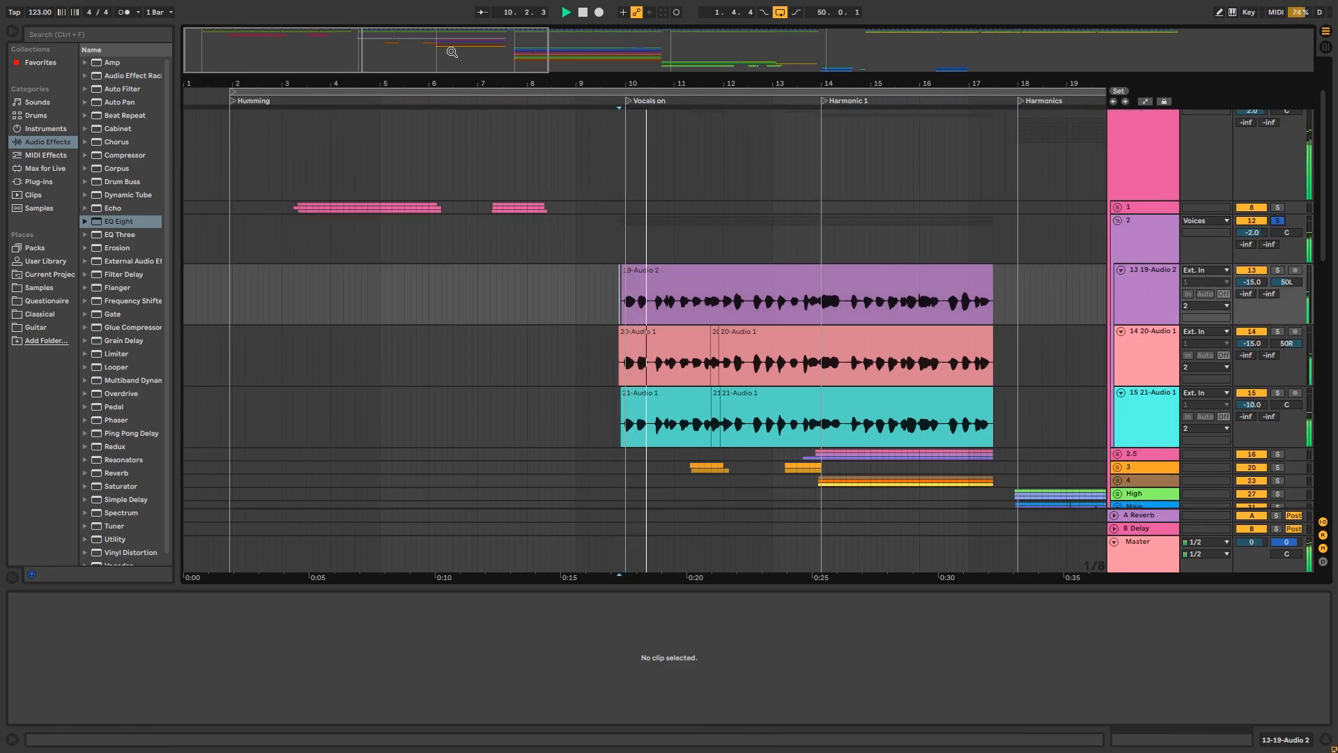
{"action": "left_click_drag", "start_coordinate": [442, 51], "coordinate": [487, 51]}
{"action": "scroll", "coordinate": [732, 224], "scroll_direction": "down", "scroll_amount": 3}
{"action": "scroll", "coordinate": [836, 220], "scroll_direction": "up", "scroll_amount": 1}
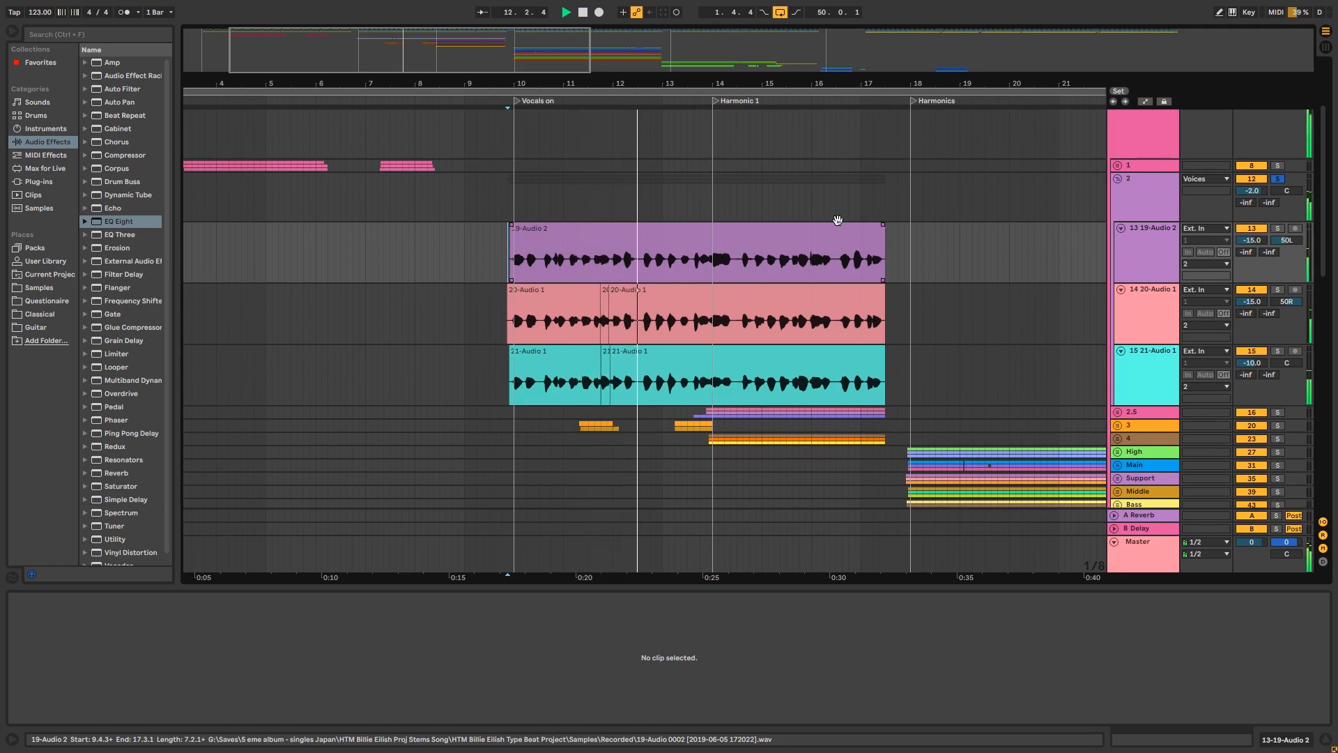
{"action": "scroll", "coordinate": [838, 220], "scroll_direction": "up", "scroll_amount": 2}
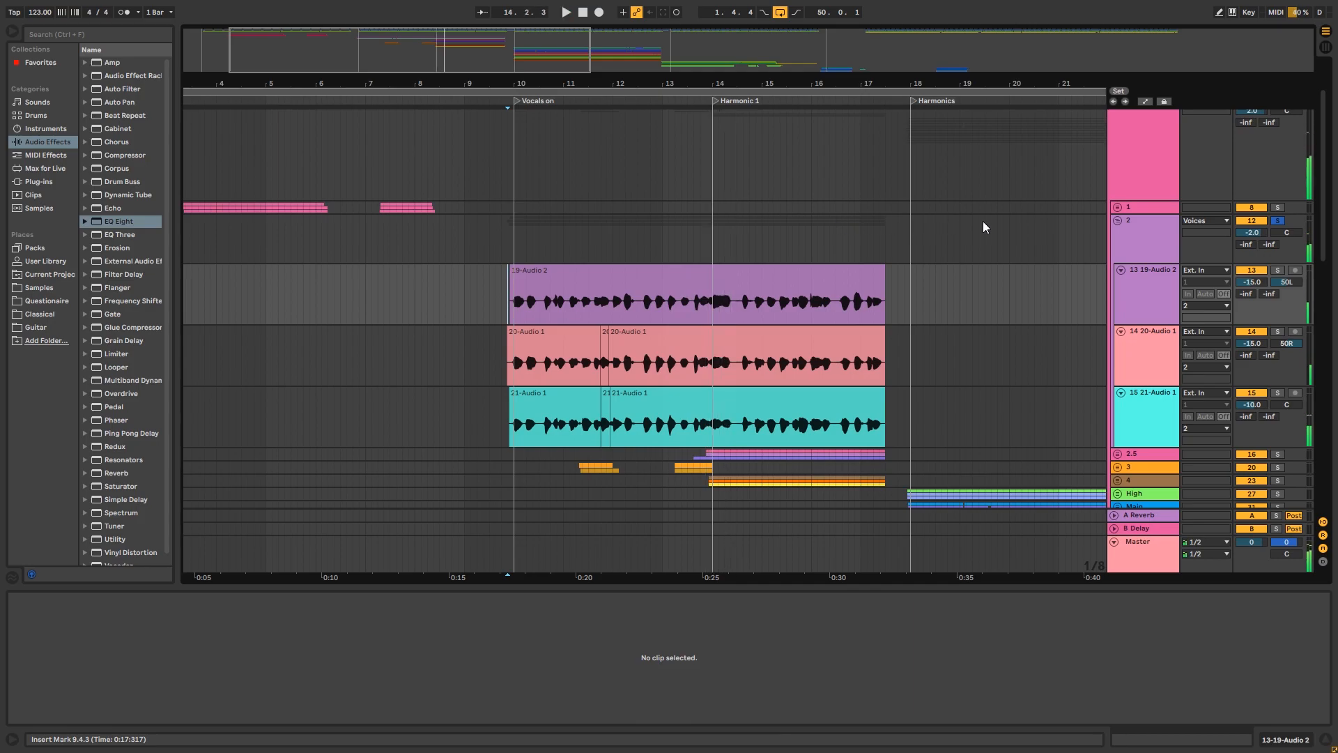
Step: Solo track 13 in subgroup 2 and play it from the start of its 19-Audio 2 clip
{"action": "scroll", "coordinate": [825, 214], "scroll_direction": "down", "scroll_amount": 3}
{"action": "left_click", "coordinate": [1278, 200]}
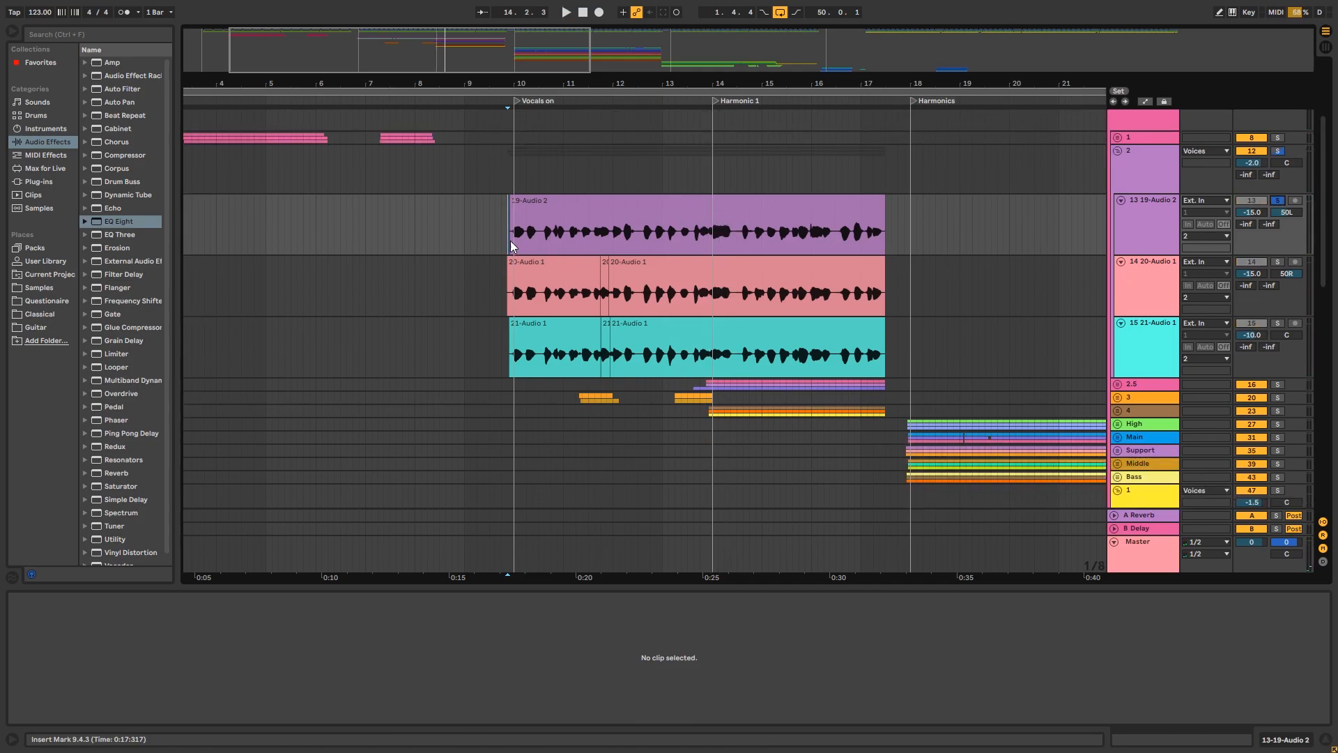
{"action": "left_click", "coordinate": [529, 218]}
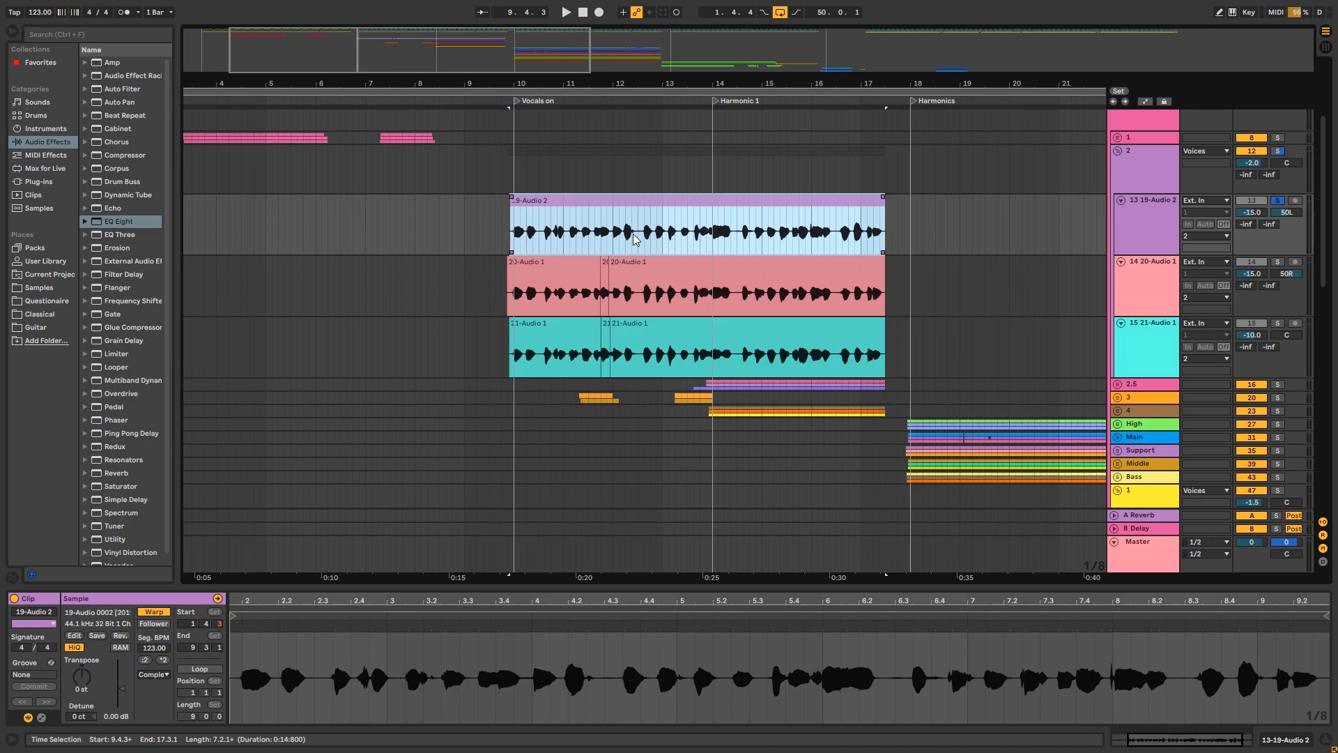
{"action": "key", "text": "space"}
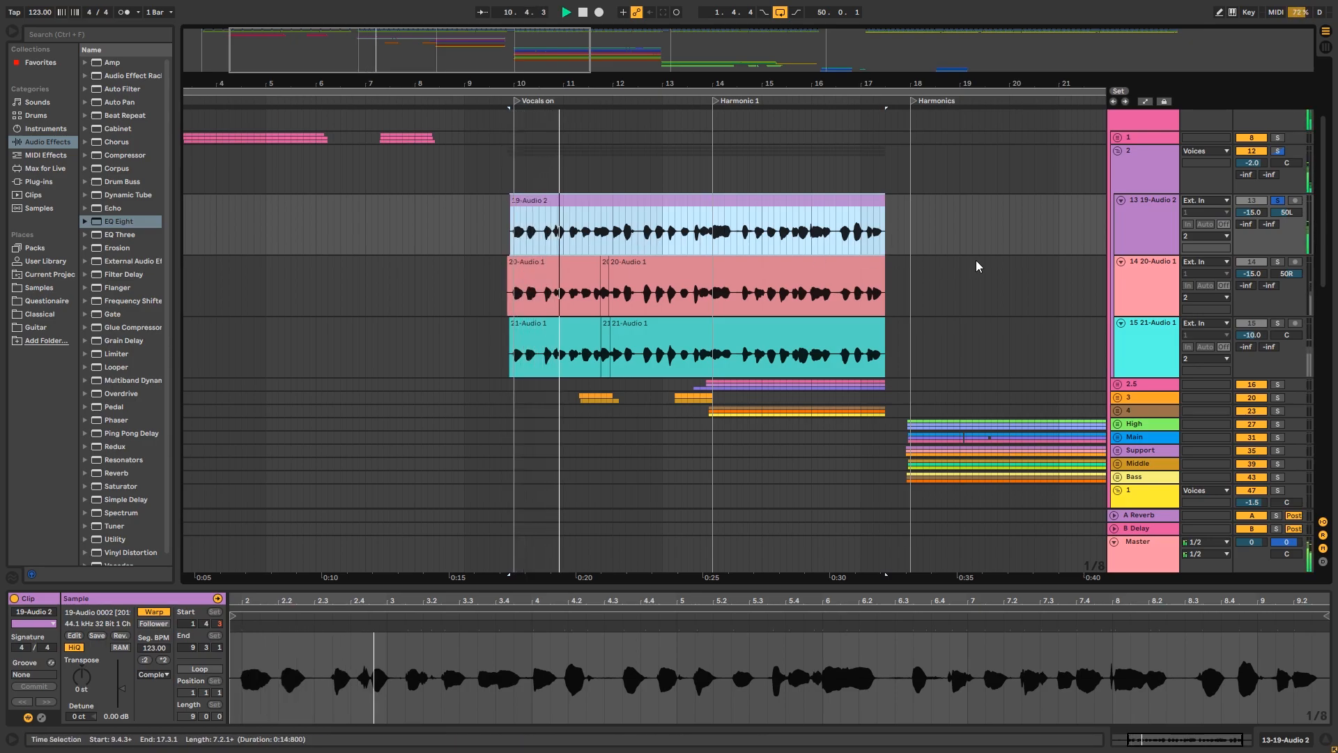
{"action": "key", "text": "space"}
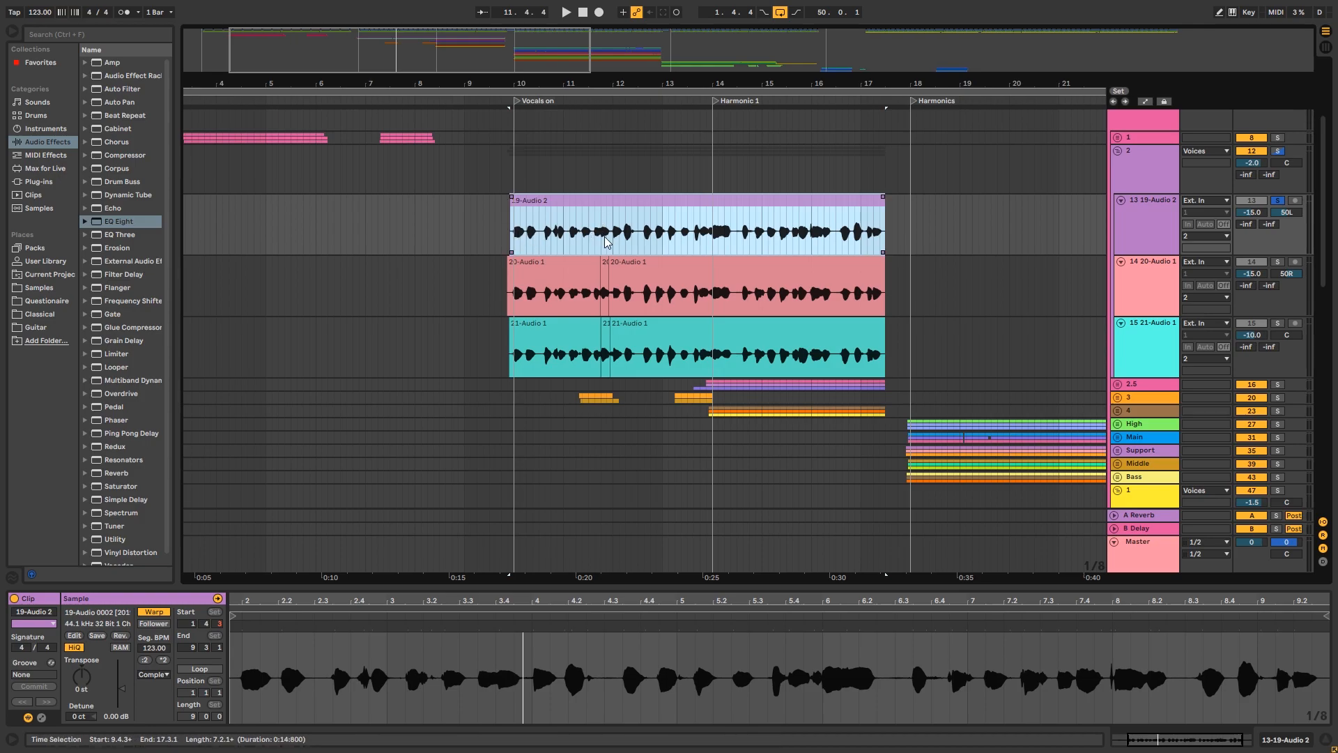
Step: Solo track 14 and play it from the first 20-Audio 1 clip
{"action": "left_click", "coordinate": [1279, 262]}
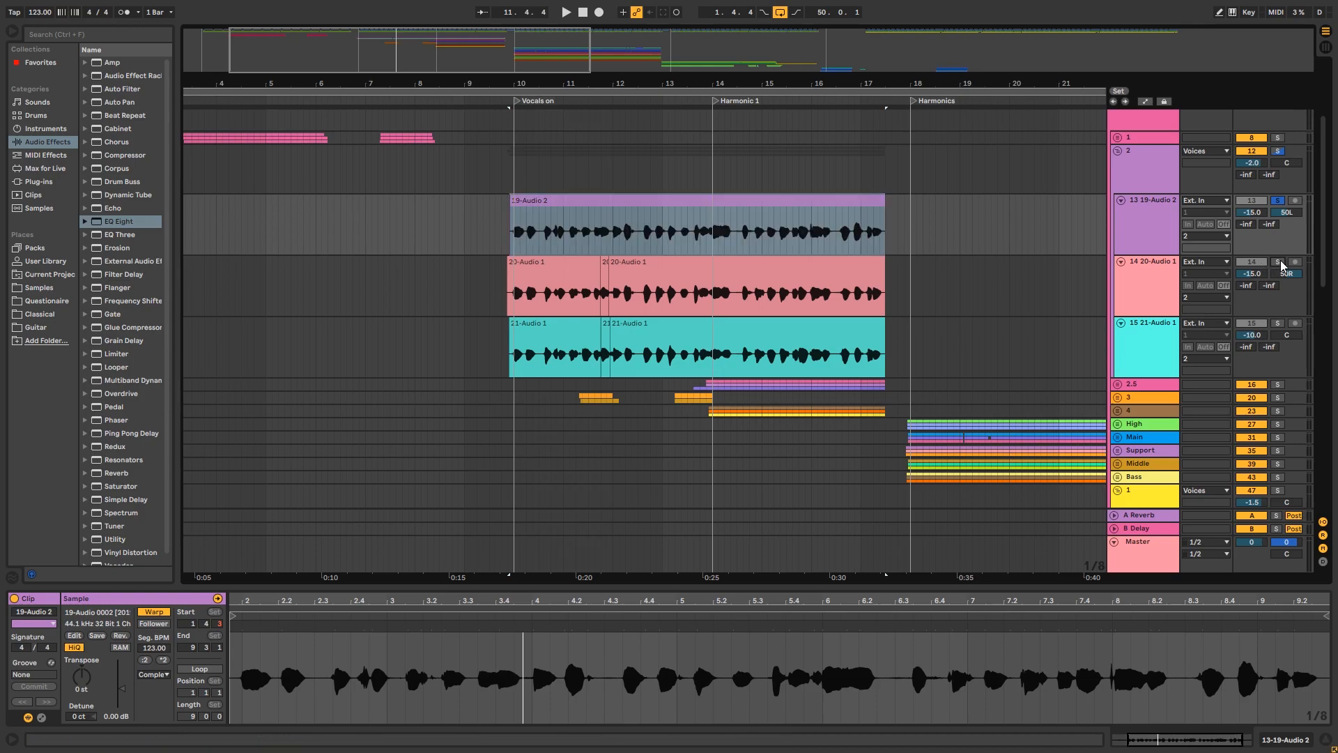
{"action": "left_click", "coordinate": [697, 263]}
{"action": "left_click", "coordinate": [534, 264]}
{"action": "key", "text": "space"}
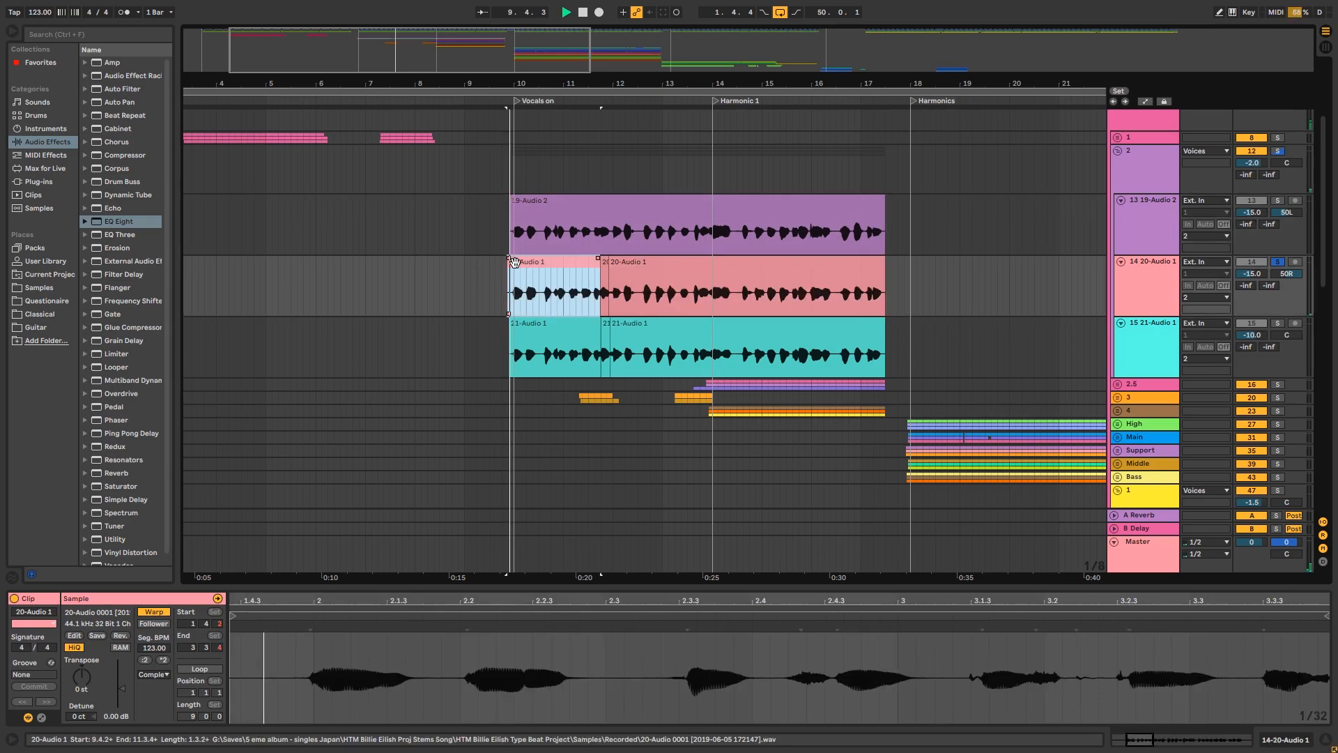
Step: Solo track 15 and play it from the first 21-Audio 1 clip
{"action": "left_click", "coordinate": [1279, 324]}
{"action": "left_click", "coordinate": [534, 340]}
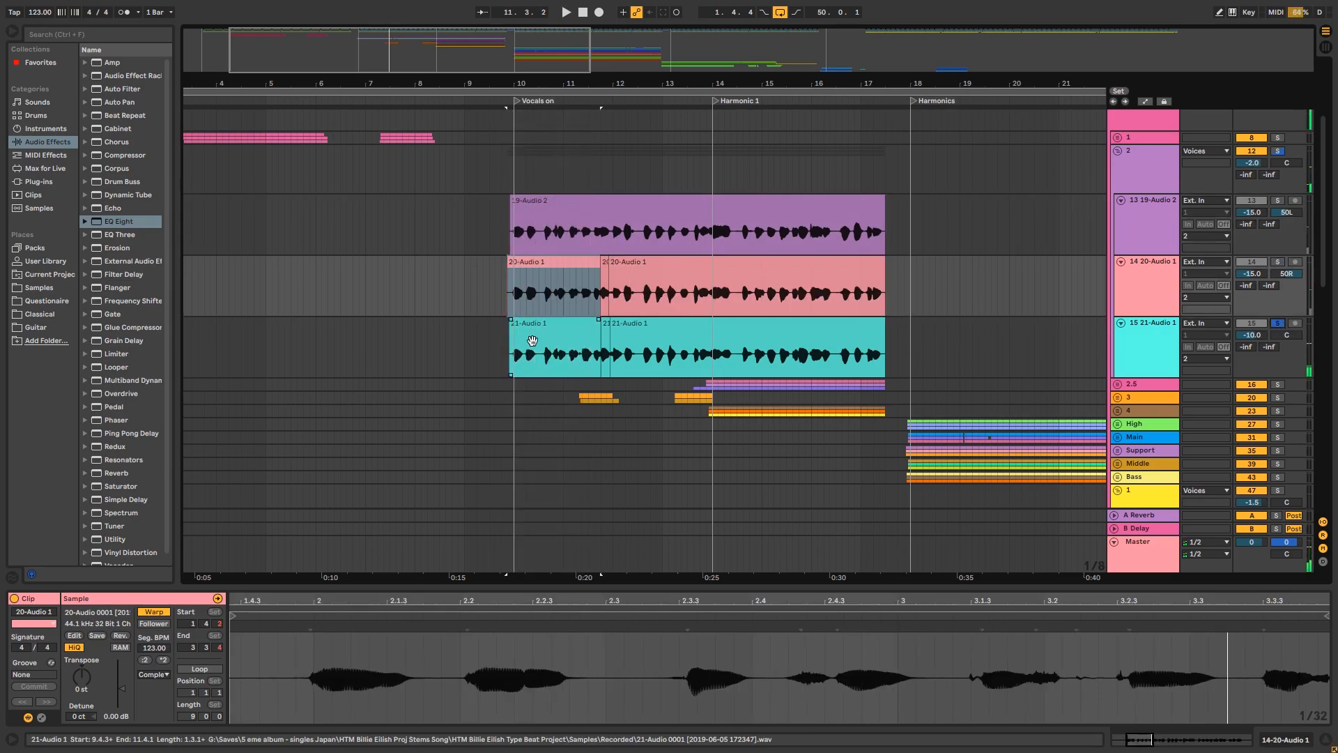
{"action": "key", "text": "space"}
{"action": "key", "text": "space"}
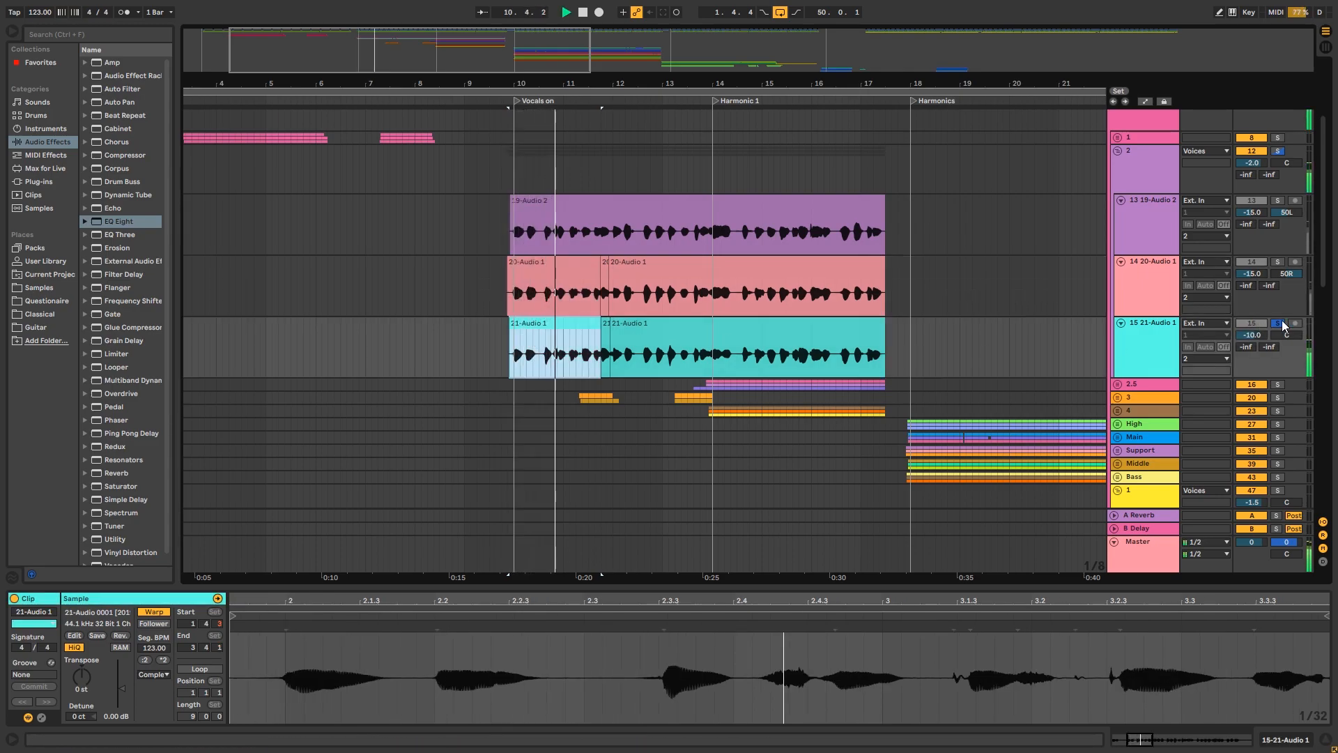
{"action": "key", "text": "space"}
Step: Play from the 19-Audio 2 clip with all of subgroup 2 soloed, switching briefly to subgroup 3 before stopping playback
{"action": "left_click", "coordinate": [1280, 152]}
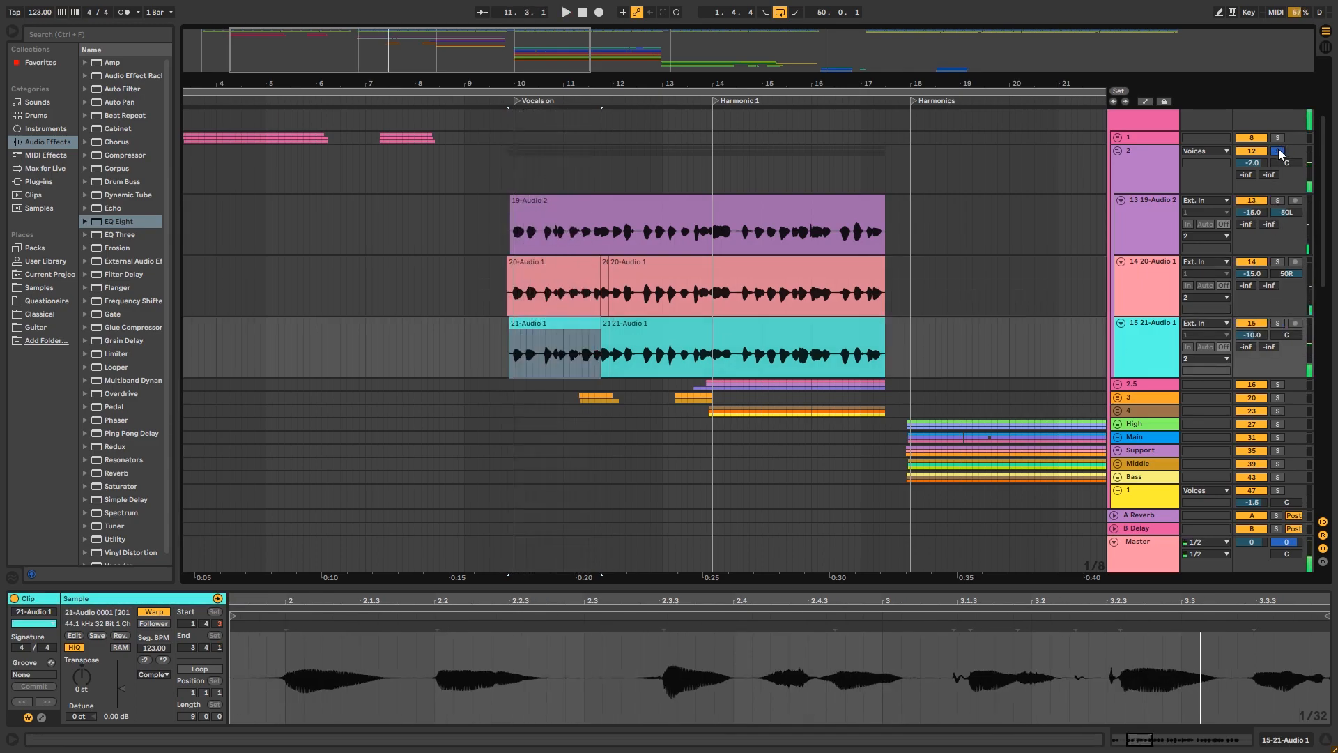
{"action": "left_click", "coordinate": [751, 200]}
{"action": "key", "text": "space"}
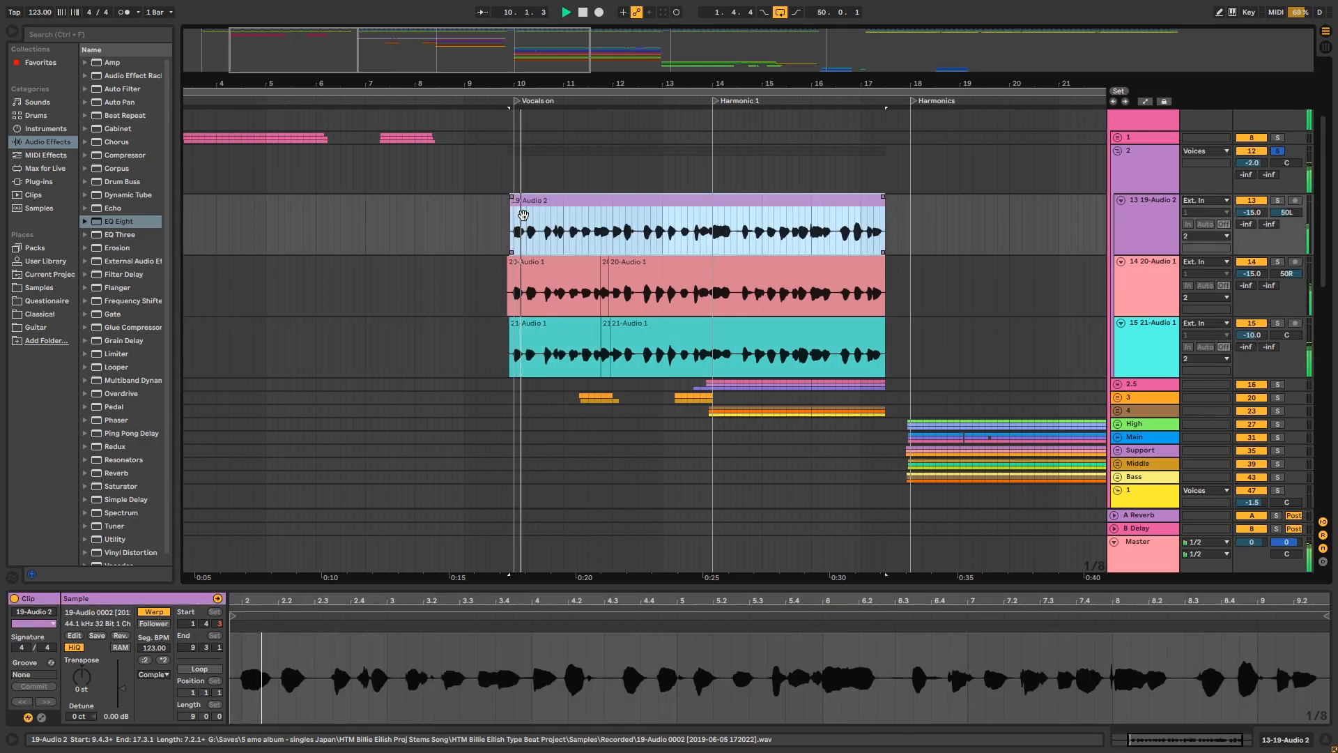
{"action": "scroll", "coordinate": [750, 260], "scroll_direction": "down", "scroll_amount": 3}
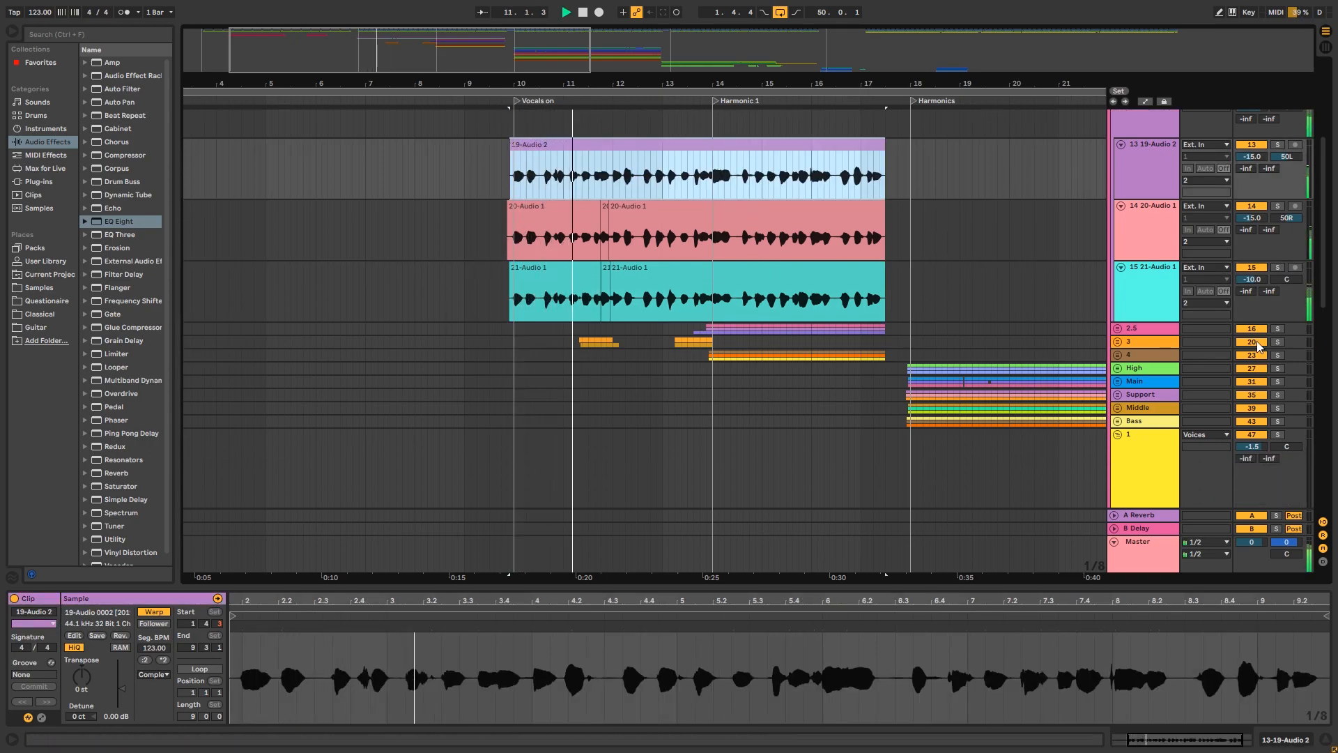
{"action": "left_click", "coordinate": [1276, 343]}
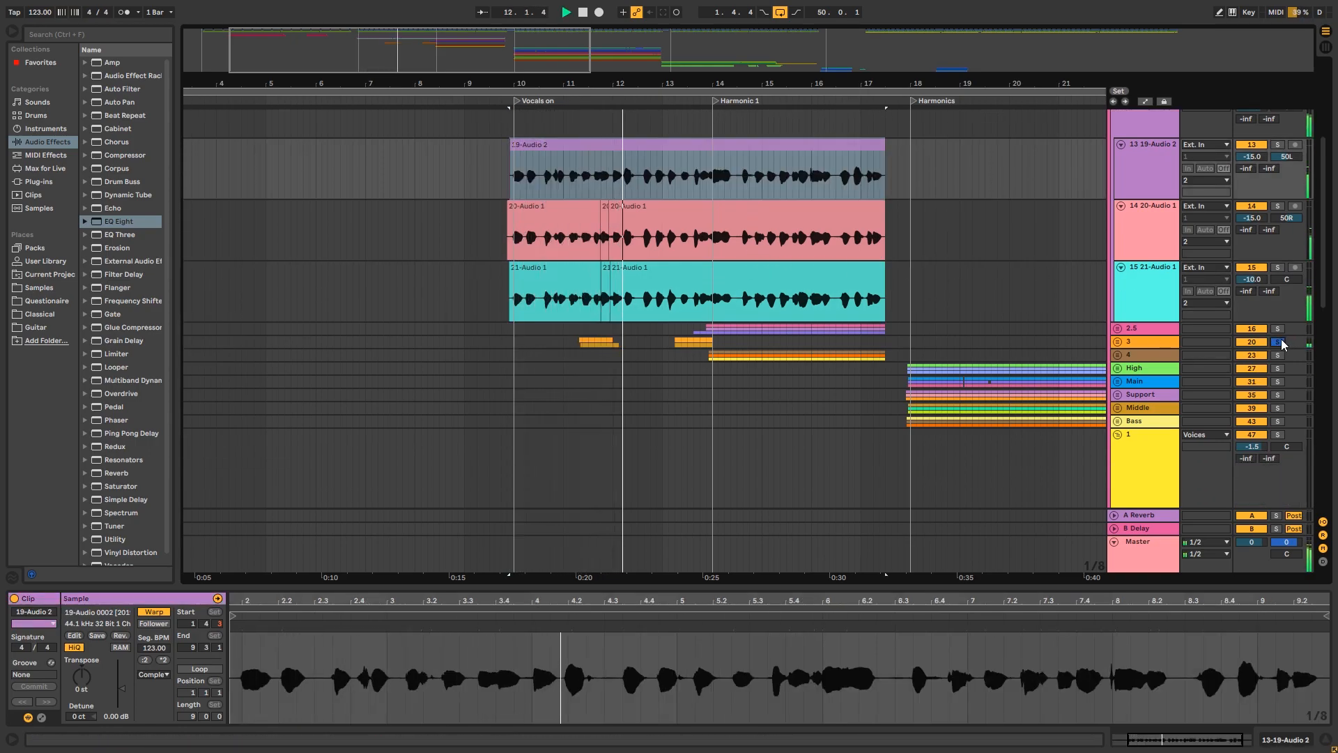
{"action": "key", "text": "space"}
Step: Collapse subgroup 2 and widen the arrangement view to take in the sections up to Good guy
{"action": "scroll", "coordinate": [1064, 286], "scroll_direction": "up", "scroll_amount": 3}
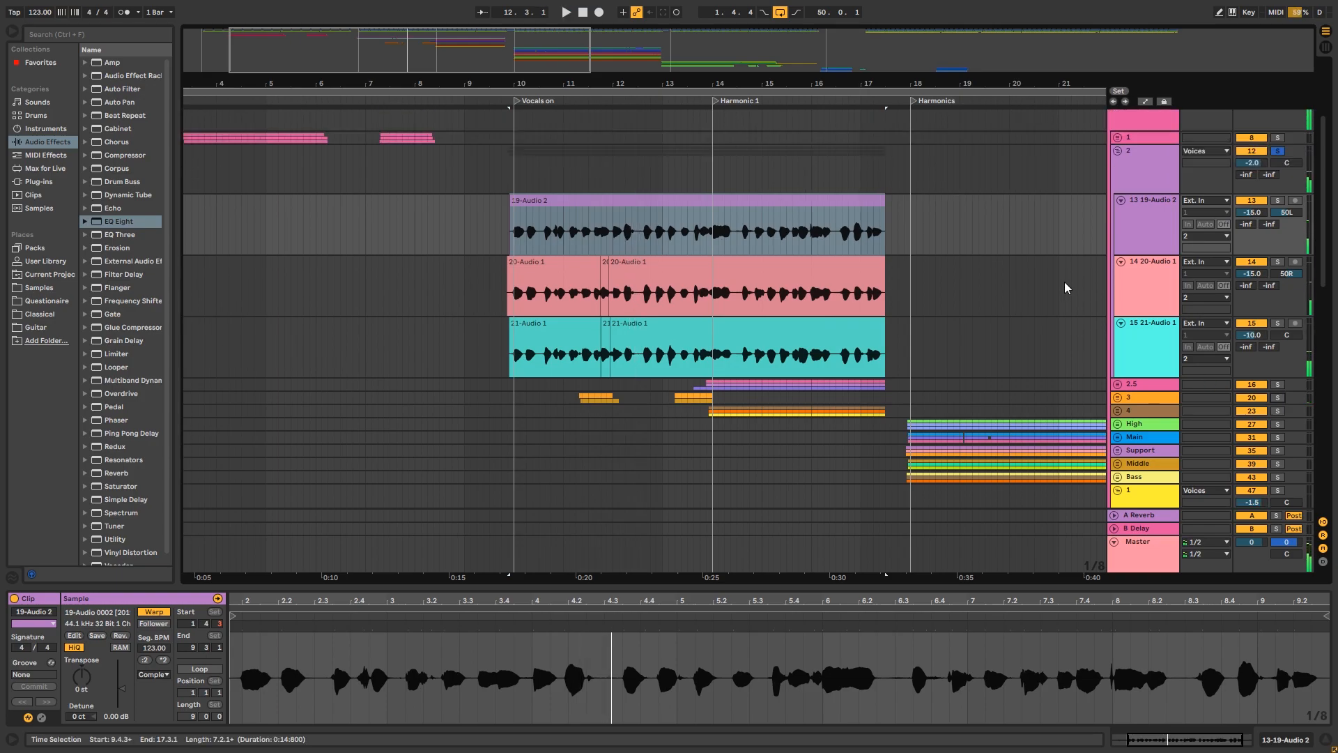
{"action": "left_click", "coordinate": [1118, 150]}
{"action": "left_click_drag", "start_coordinate": [533, 49], "coordinate": [533, 21]}
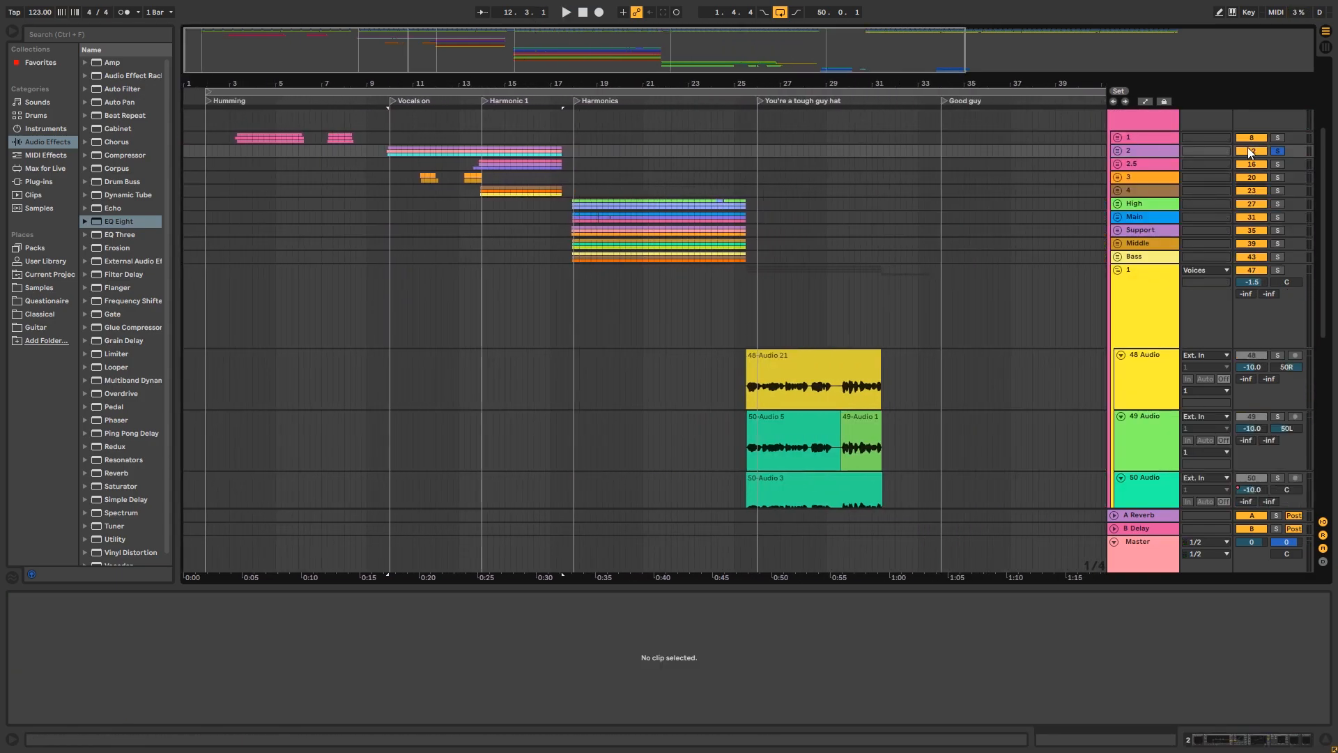
Step: Expand subgroup 4 to view its audio tracks 24 to 26, and collapse it again
{"action": "scroll", "coordinate": [1150, 240], "scroll_direction": "up", "scroll_amount": 1}
{"action": "scroll", "coordinate": [701, 238], "scroll_direction": "up", "scroll_amount": 3}
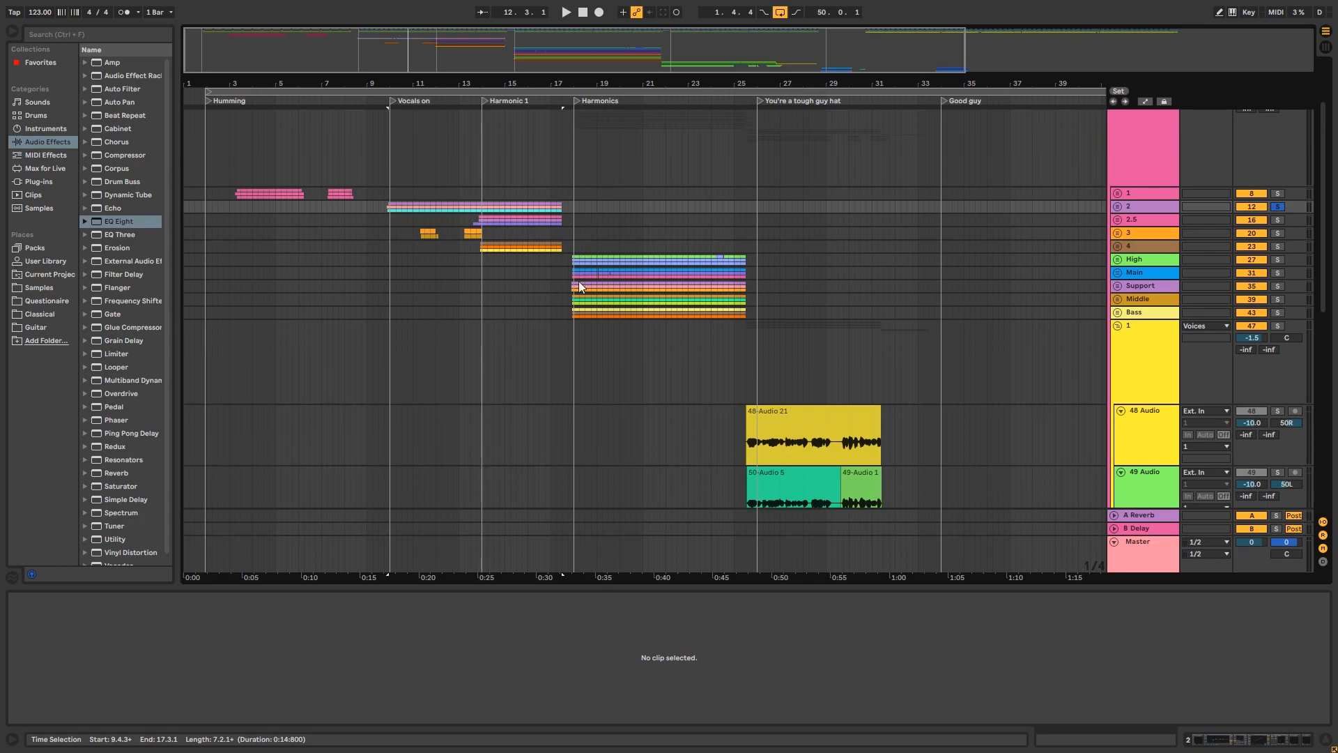
{"action": "left_click", "coordinate": [1117, 246]}
{"action": "scroll", "coordinate": [462, 197], "scroll_direction": "down", "scroll_amount": 5}
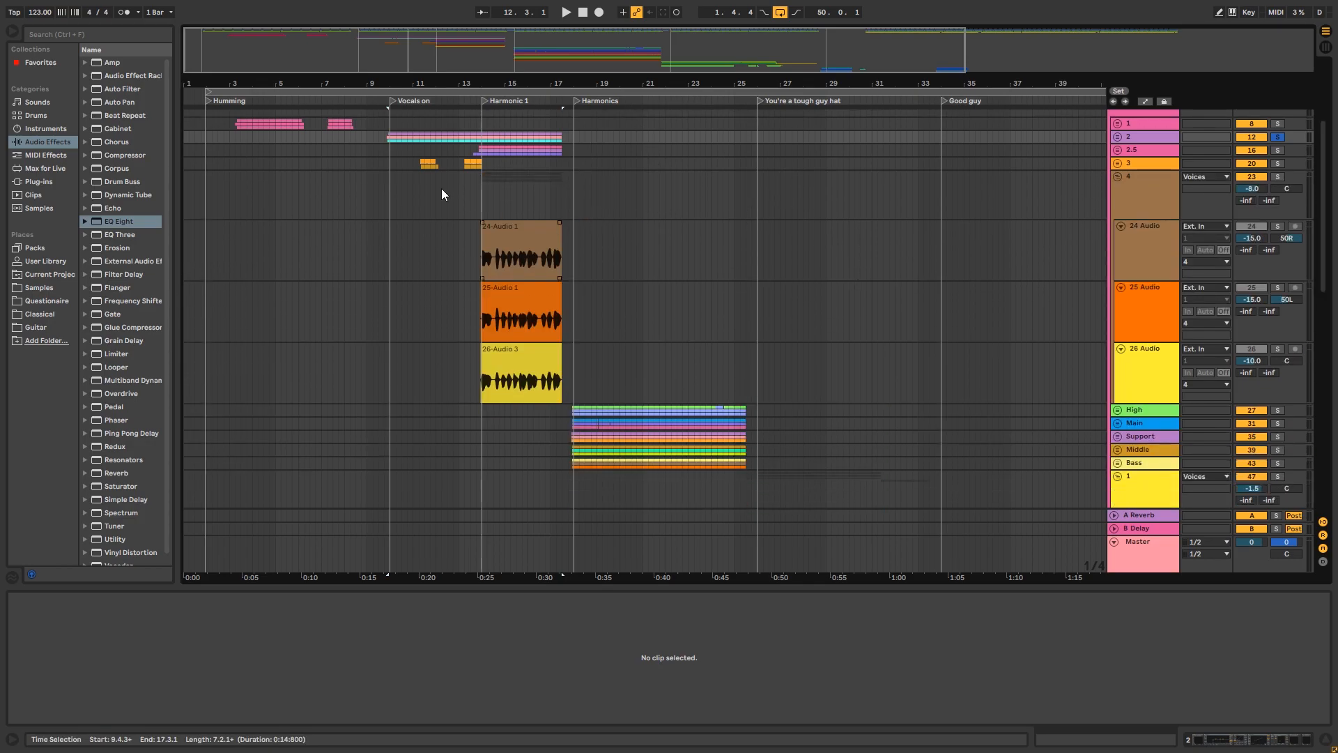
{"action": "scroll", "coordinate": [541, 230], "scroll_direction": "up", "scroll_amount": 3}
{"action": "left_click", "coordinate": [1117, 219]}
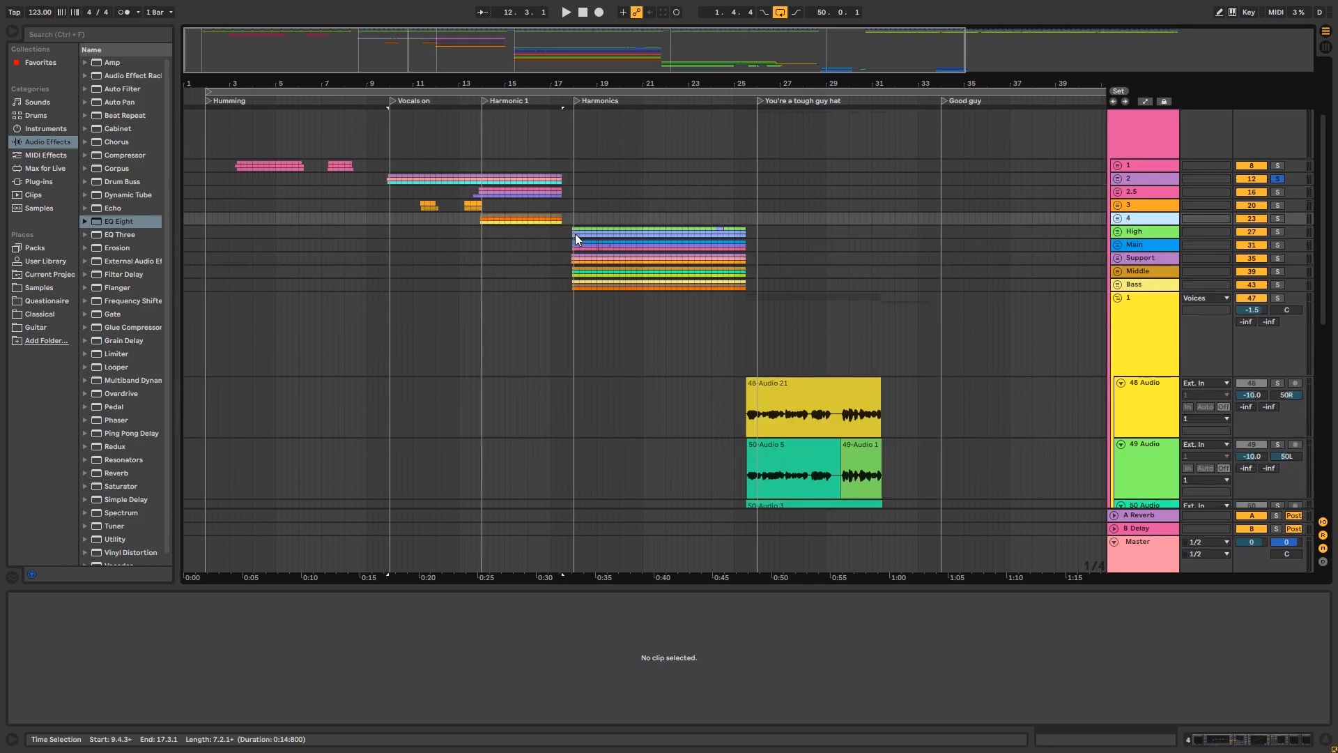
Step: Expand the High subgroup, select its first 28-Audio 2 clip and listen to the subgroup soloed
{"action": "left_click", "coordinate": [575, 234]}
{"action": "left_click", "coordinate": [1116, 232]}
{"action": "left_click", "coordinate": [613, 294]}
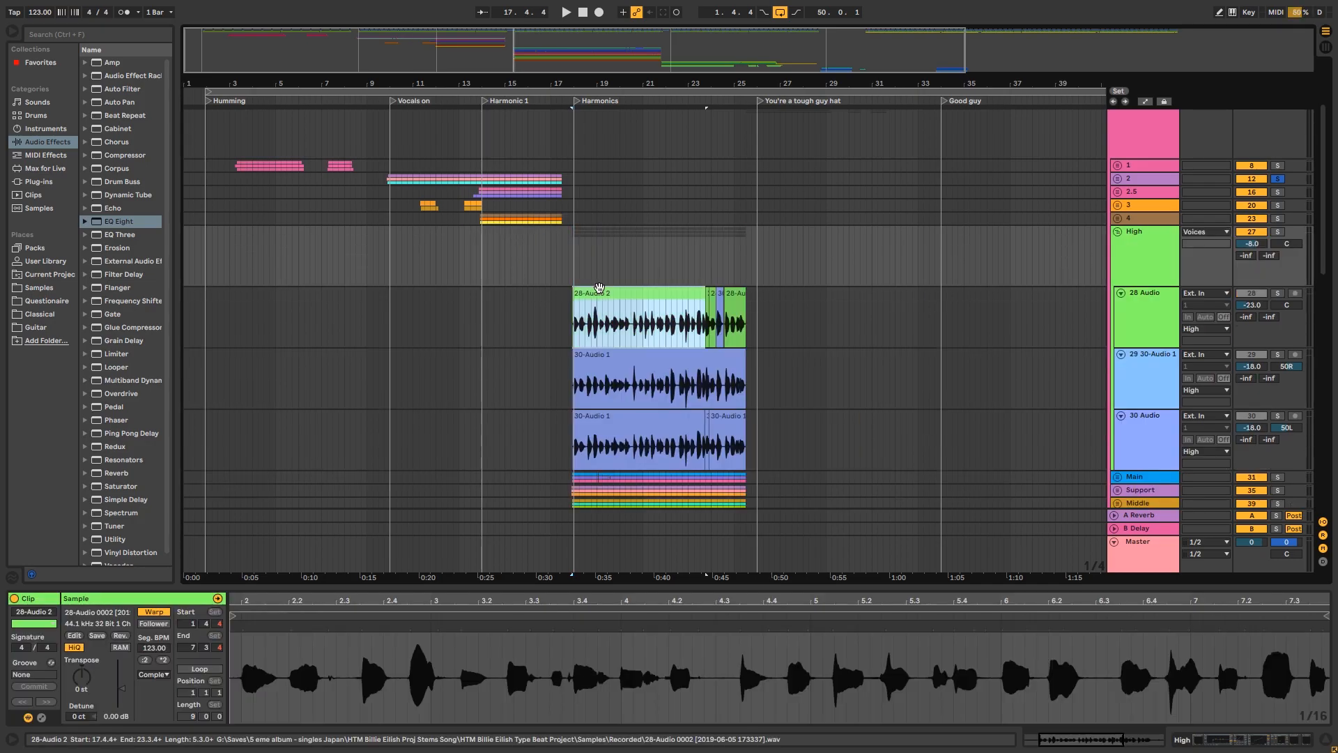
{"action": "left_click", "coordinate": [1277, 232]}
{"action": "scroll", "coordinate": [678, 234], "scroll_direction": "down", "scroll_amount": 5}
{"action": "key", "text": "space"}
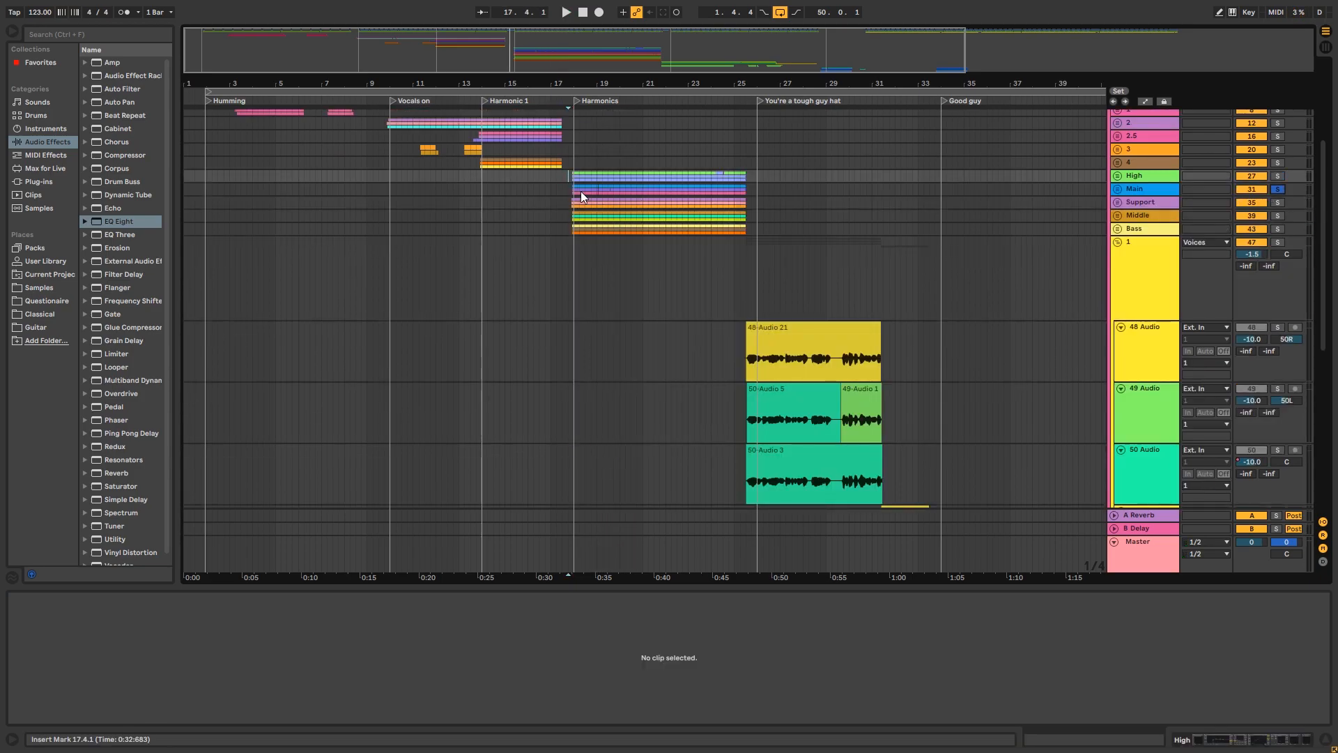
Step: Play from 18.1.1 while soloing the Main, Support, Middle and Bass subgroups in turn
{"action": "left_click", "coordinate": [584, 193]}
{"action": "key", "text": "space"}
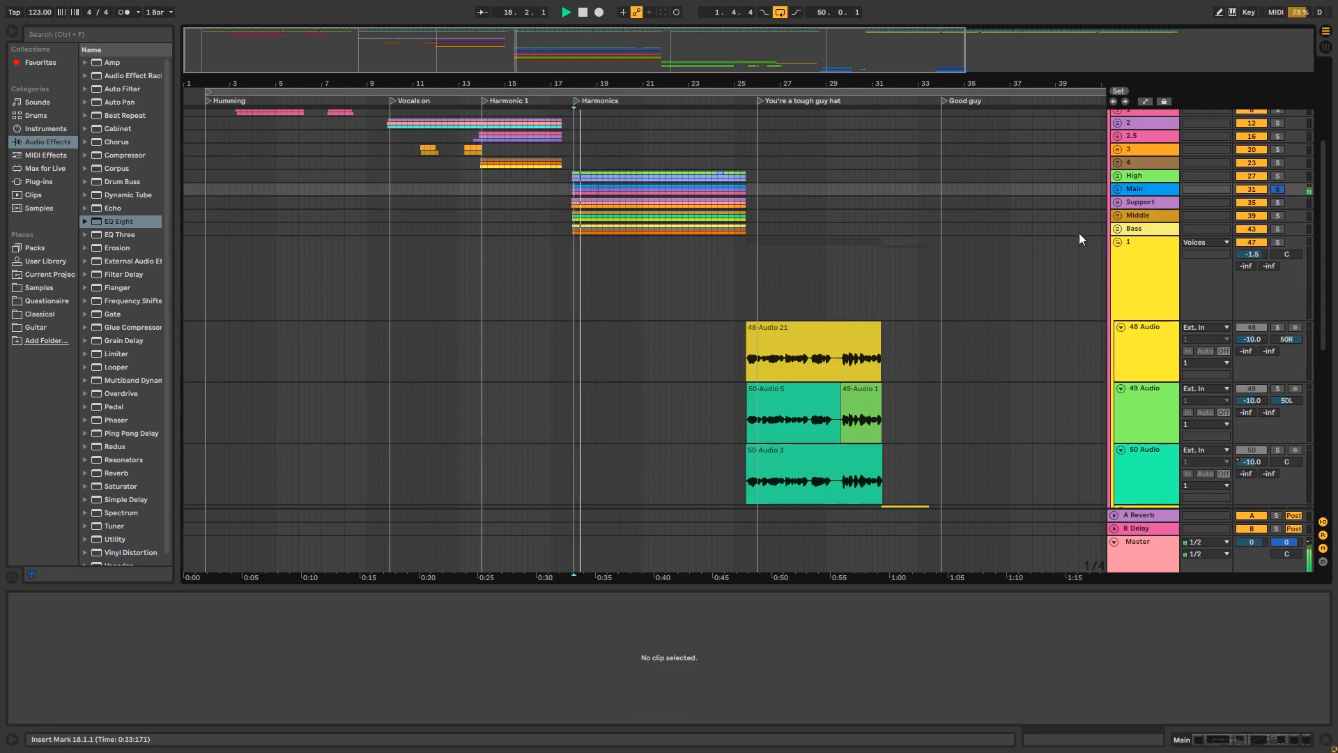
{"action": "left_click", "coordinate": [1278, 203]}
{"action": "key", "text": "space"}
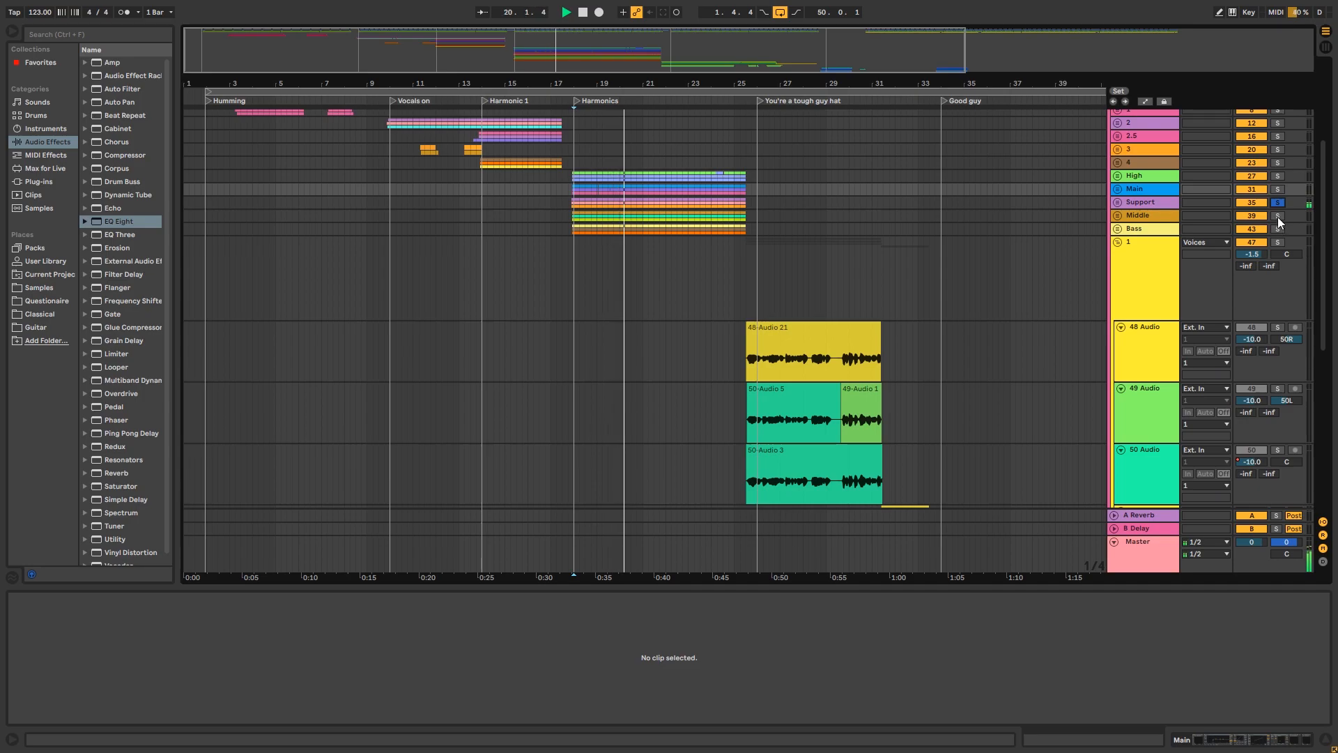
{"action": "left_click", "coordinate": [1277, 216]}
{"action": "key", "text": "space"}
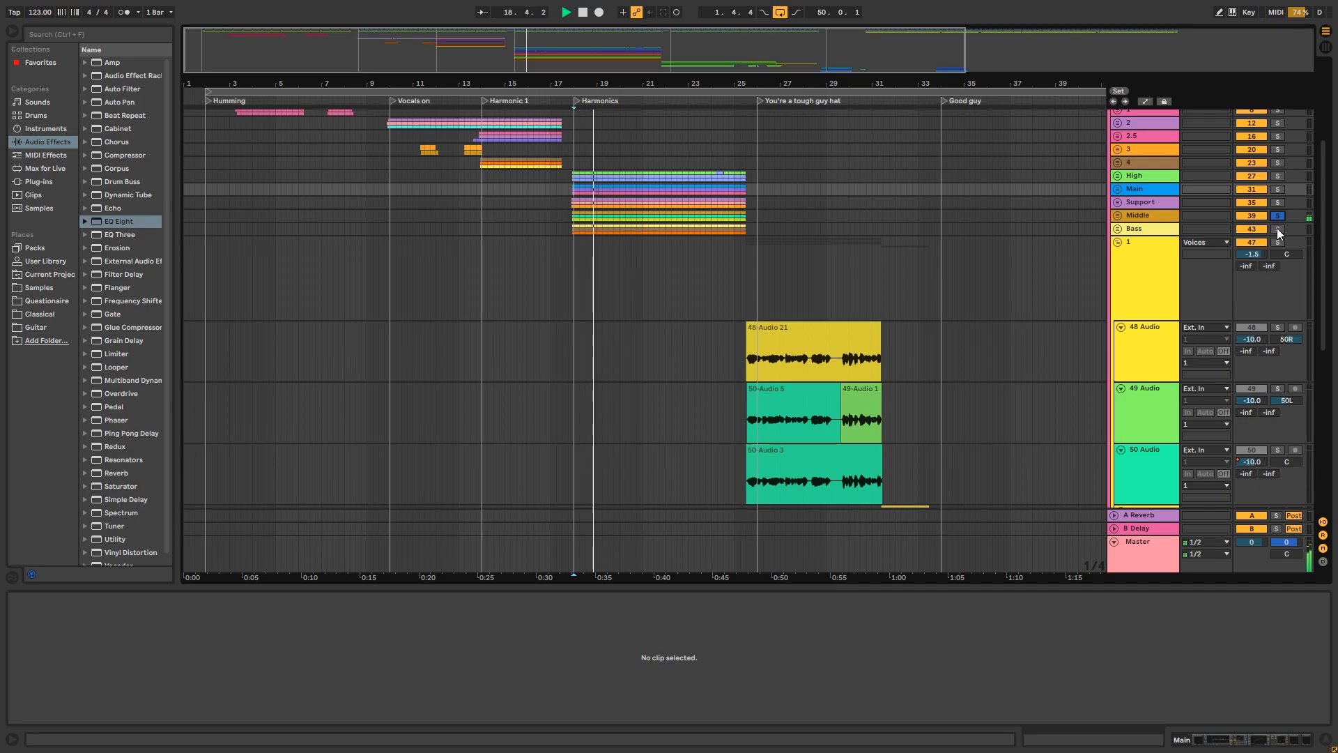
{"action": "key", "text": "space"}
Step: Add High, Main, Support and Middle to the soloed Bass subgroup and play all five harmony subgroups together from 18.1.1
{"action": "left_click", "coordinate": [1278, 177]}
{"action": "left_click", "coordinate": [1278, 189]}
{"action": "left_click", "coordinate": [1278, 203]}
{"action": "left_click", "coordinate": [1278, 215]}
{"action": "key", "text": "space"}
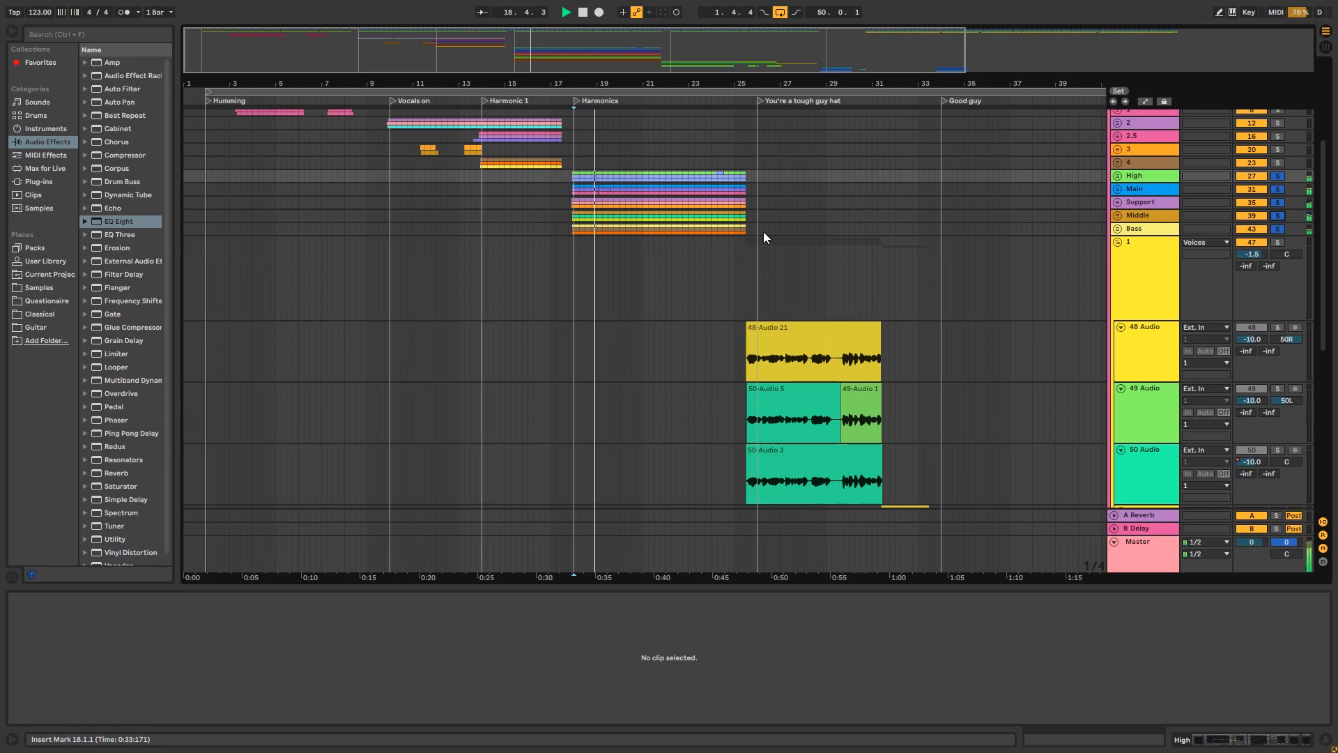
Step: Clear the solos on the five harmony subgroups and stop playback
{"action": "scroll", "coordinate": [763, 237], "scroll_direction": "up", "scroll_amount": 4}
{"action": "scroll", "coordinate": [774, 239], "scroll_direction": "up", "scroll_amount": 2}
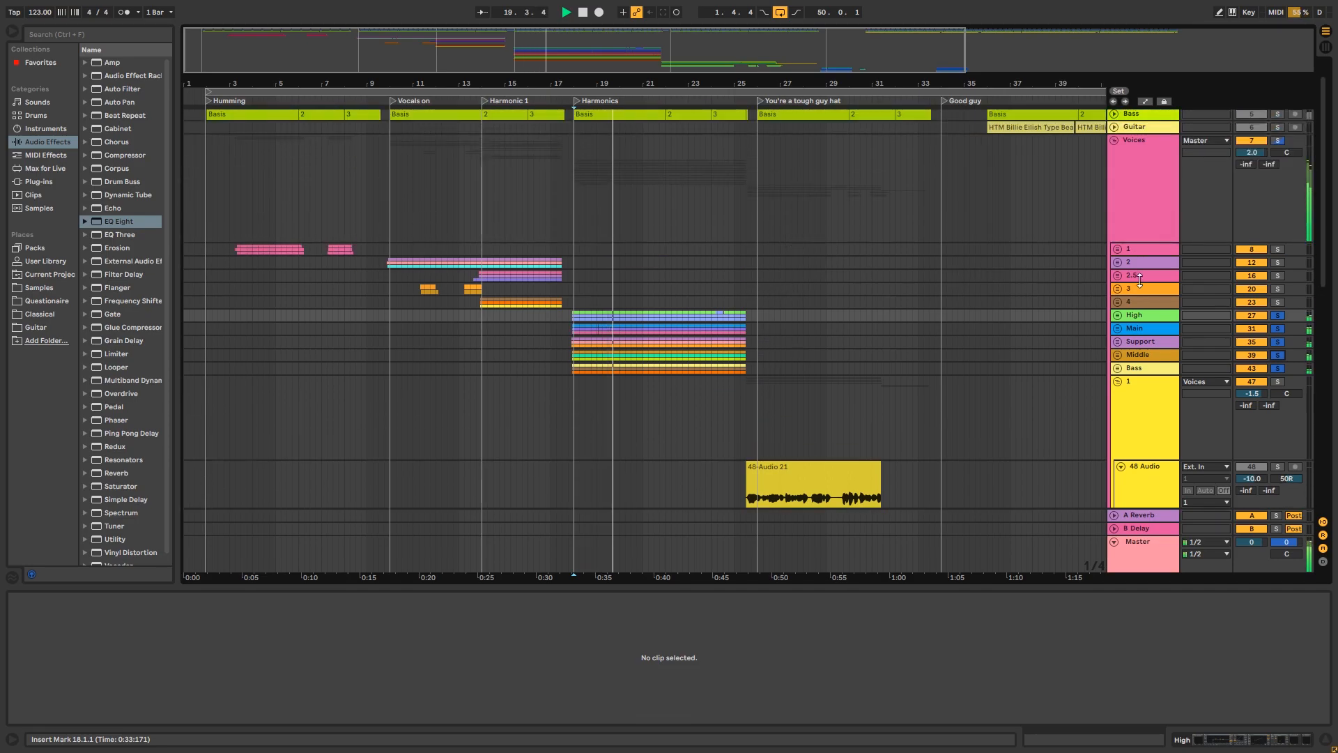
{"action": "left_click", "coordinate": [1279, 315]}
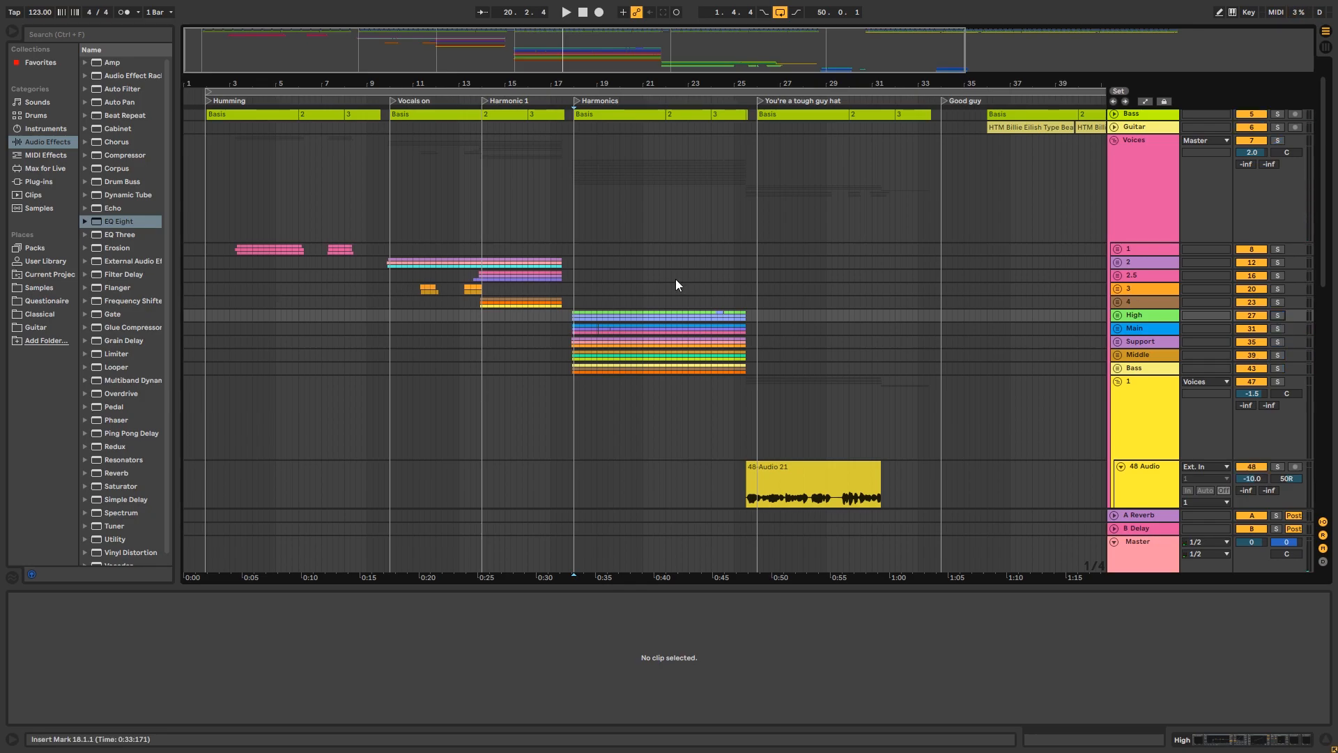
Step: Collapse the Voices group and fit the whole song in the arrangement view
{"action": "scroll", "coordinate": [672, 326], "scroll_direction": "up", "scroll_amount": 2}
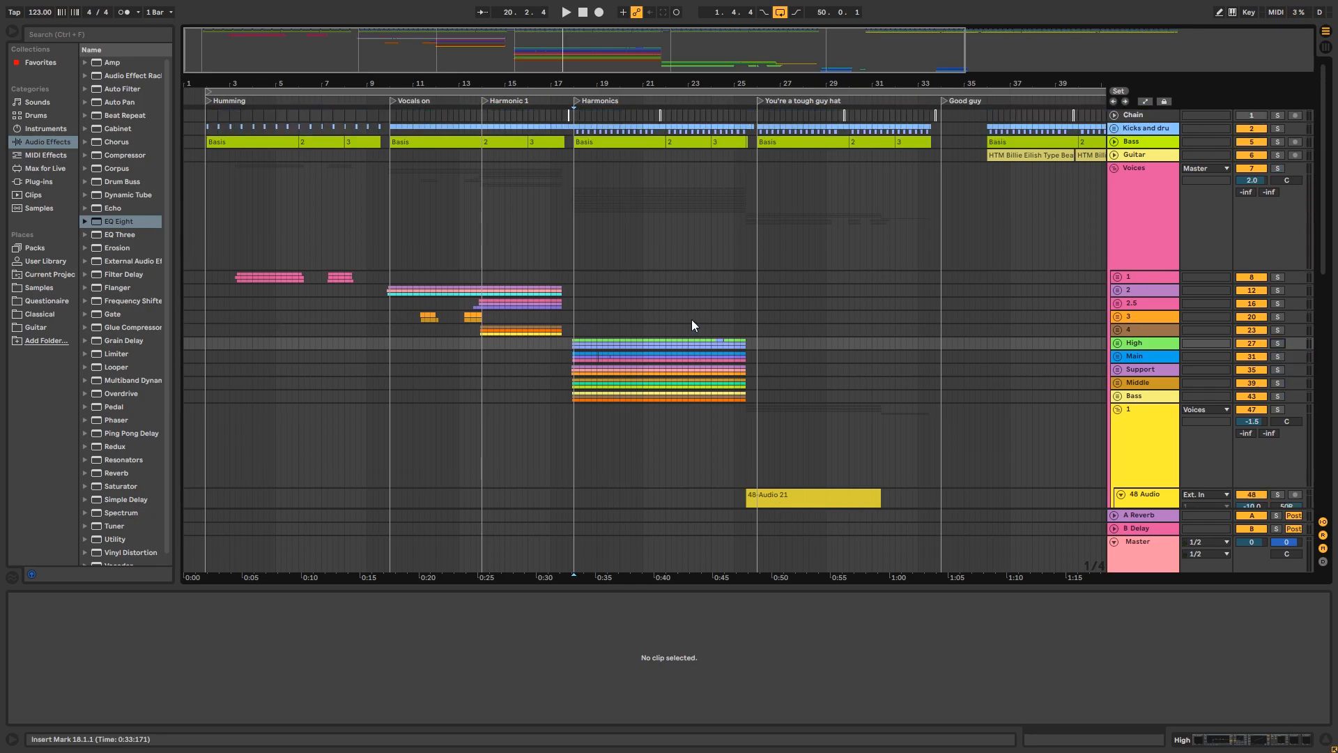
{"action": "left_click", "coordinate": [1113, 168]}
{"action": "double_click", "coordinate": [685, 51]}
Step: Place the insert mark at 25.1.1 in the Voices lane and select the Voices group track
{"action": "left_click_drag", "start_coordinate": [195, 237], "coordinate": [952, 236]}
{"action": "left_click", "coordinate": [954, 237]}
{"action": "left_click_drag", "start_coordinate": [455, 207], "coordinate": [589, 209]}
{"action": "left_click", "coordinate": [569, 216]}
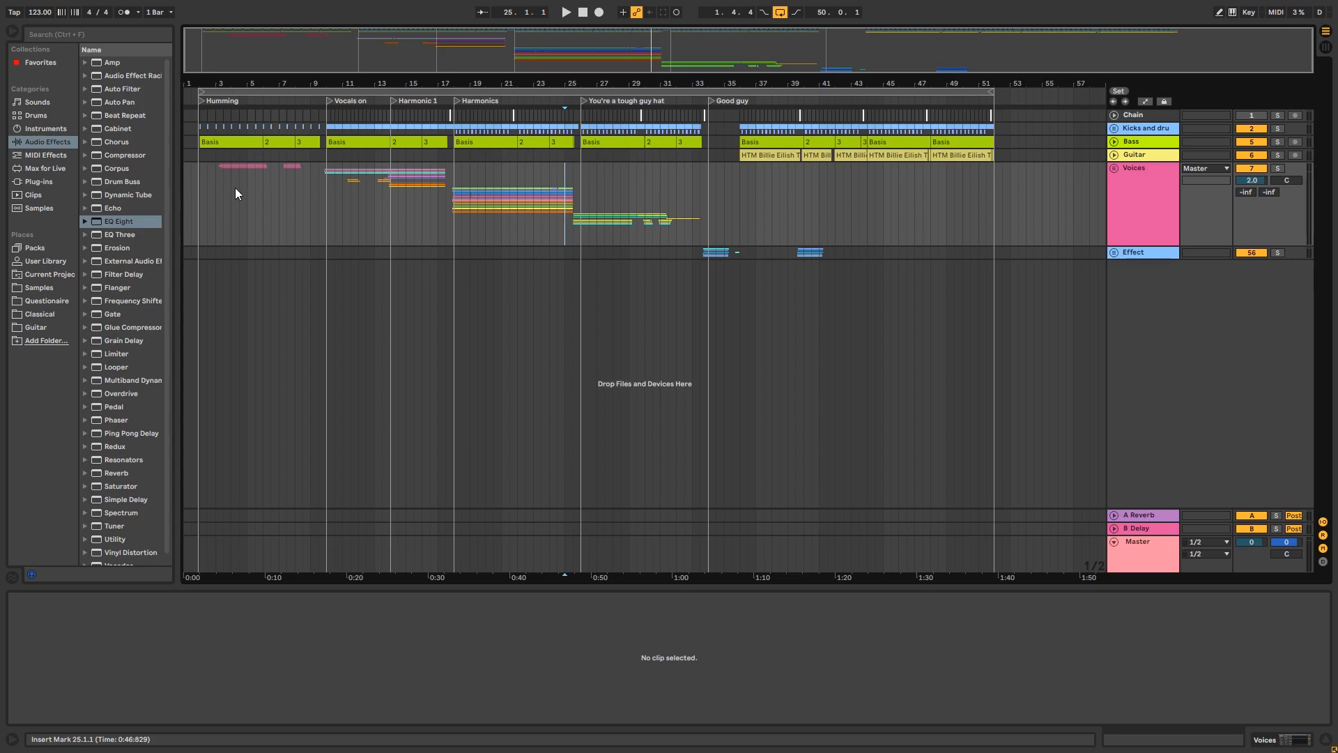
{"action": "left_click", "coordinate": [1153, 195]}
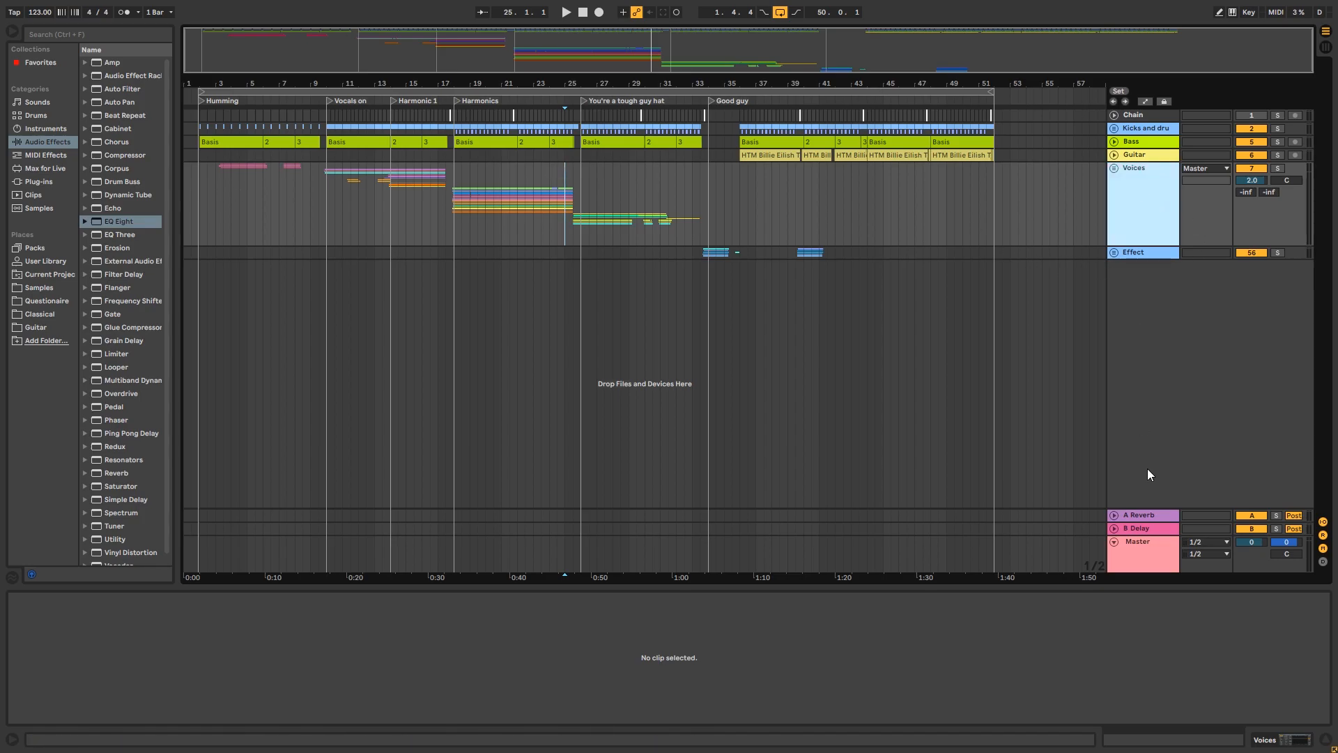